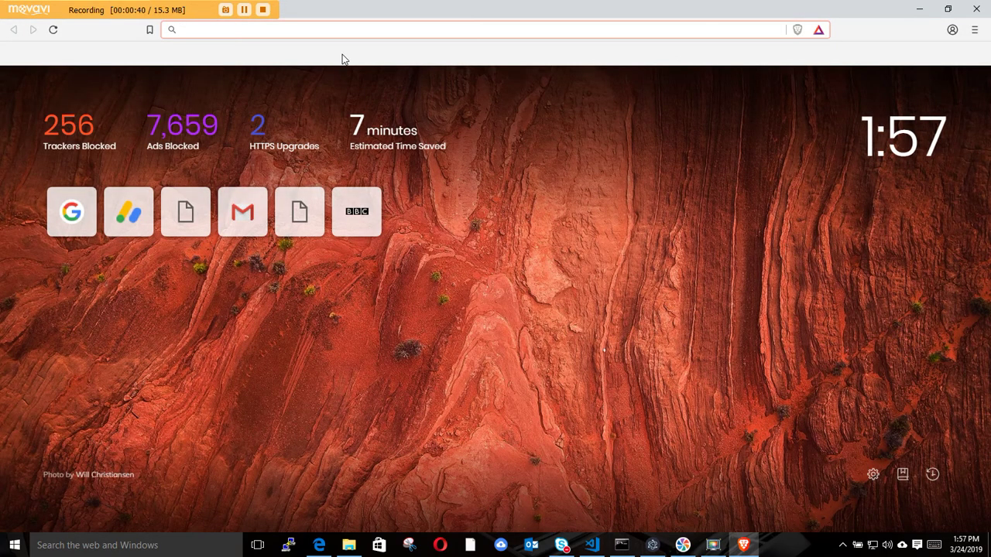
Go to google.com by entering 'google' in the address bar.
key("ctrl+z")
type("cli")
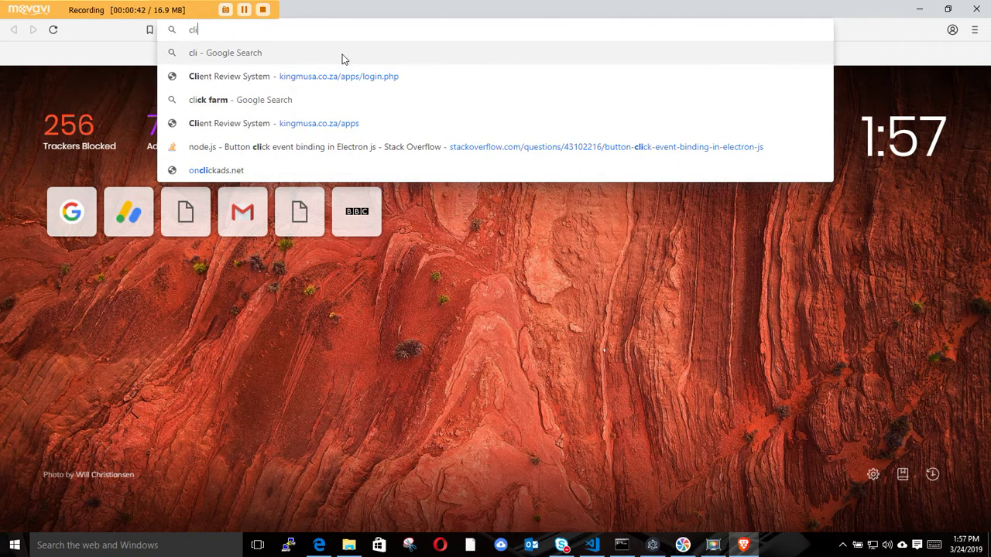
key("BackSpace")
key("BackSpace")
type("google")
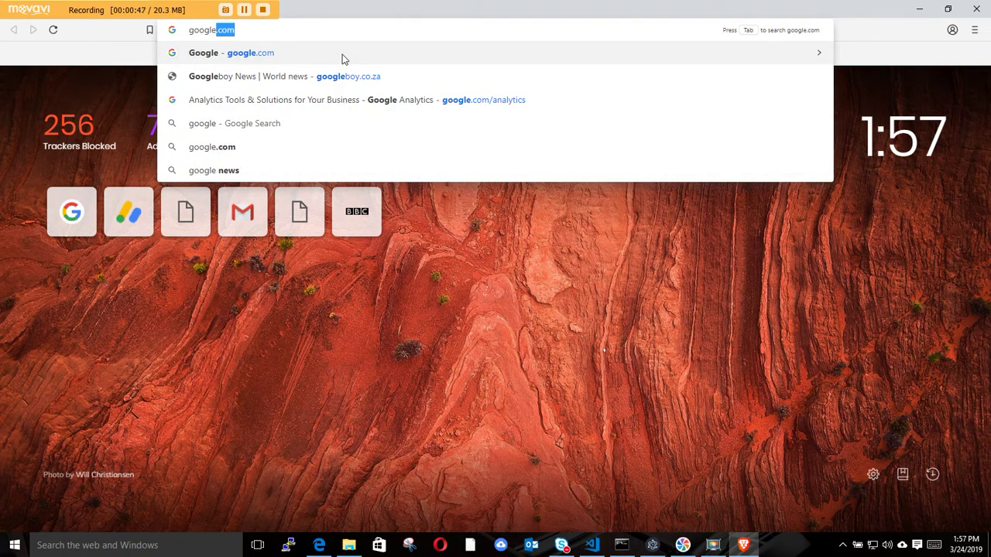
key("Return")
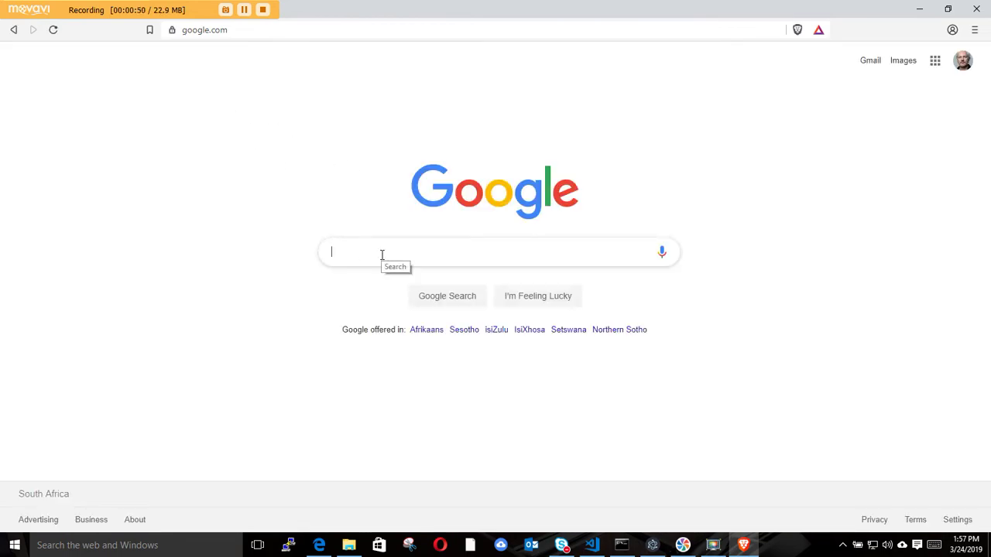
Enter 'afrihost client' in the Google search box.
left_click(382, 255)
type("clie")
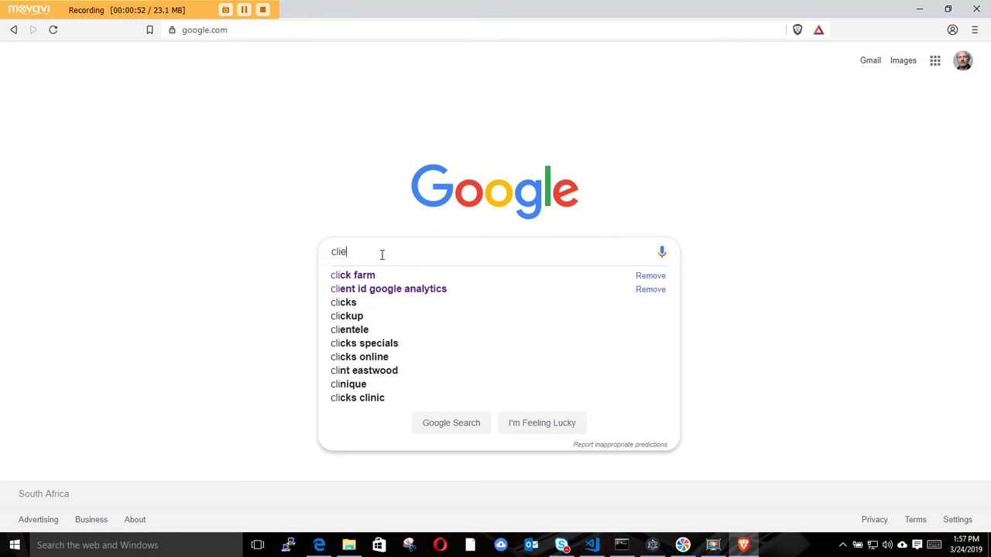
key("BackSpace")
key("BackSpace")
key("BackSpace")
type("afrihost")
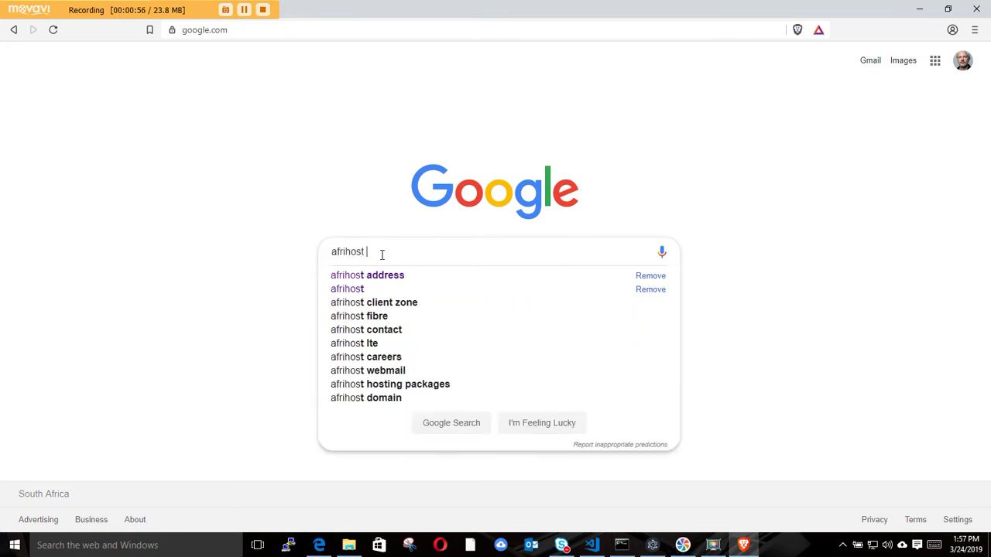
type(" client")
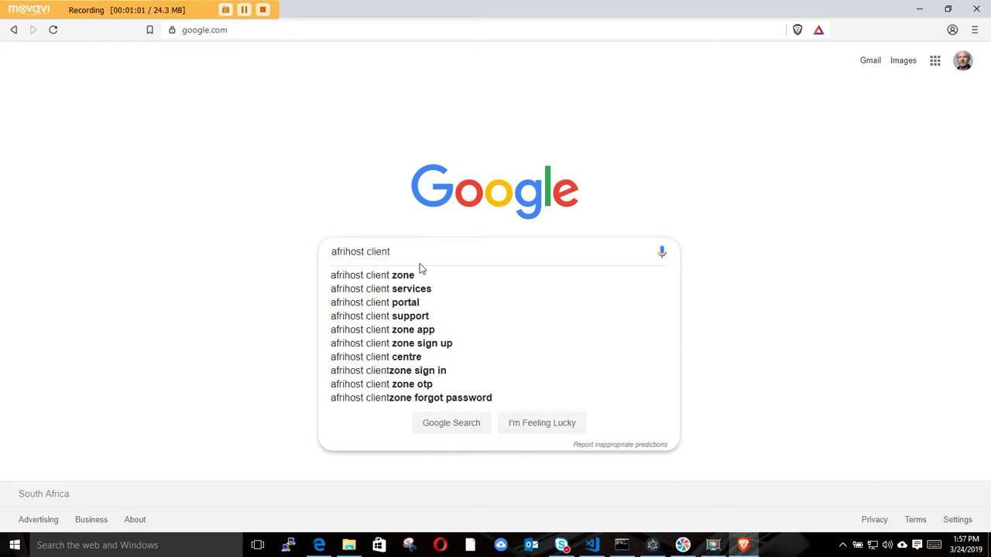
Open the Afrihost ClientZone login page from the 'afrihost client zone' suggestion and start entering the username.
left_click(411, 276)
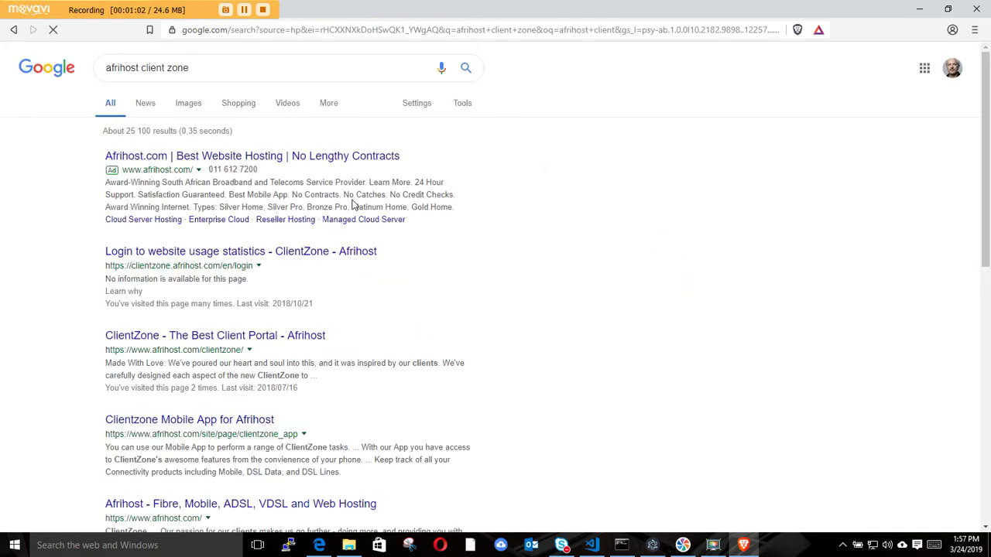
left_click(181, 254)
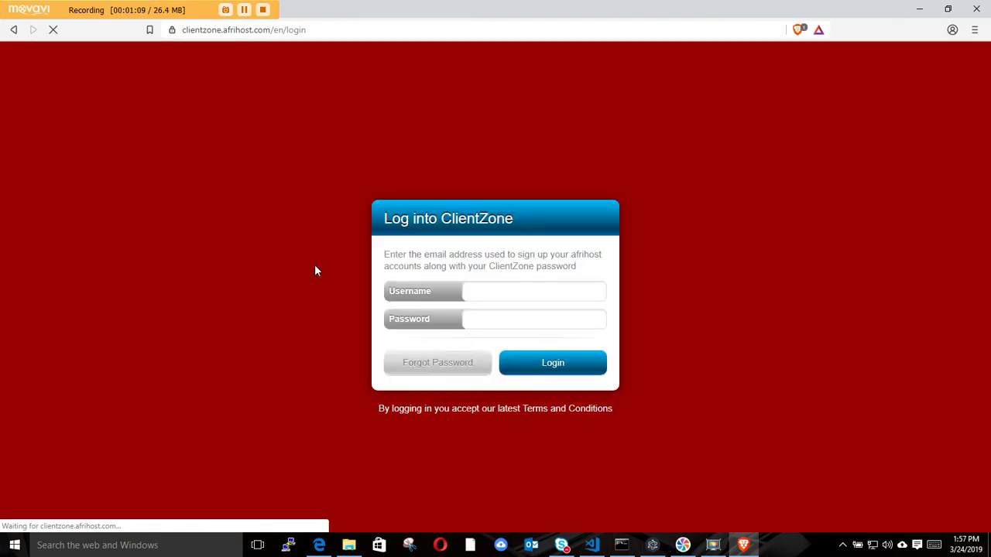
left_click(485, 292)
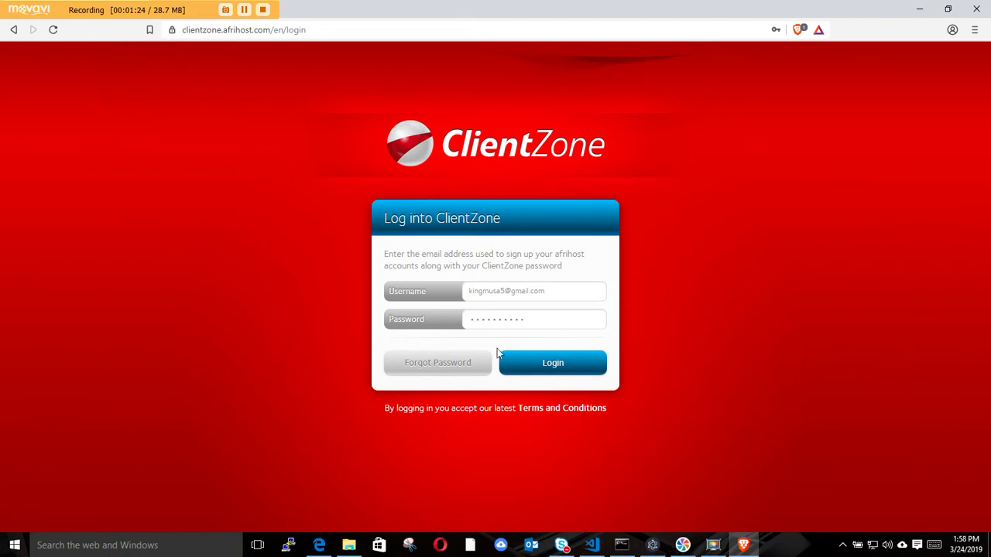
Submit the ClientZone login, then submit the SMS one-time PIN to reach the dashboard.
left_click(522, 364)
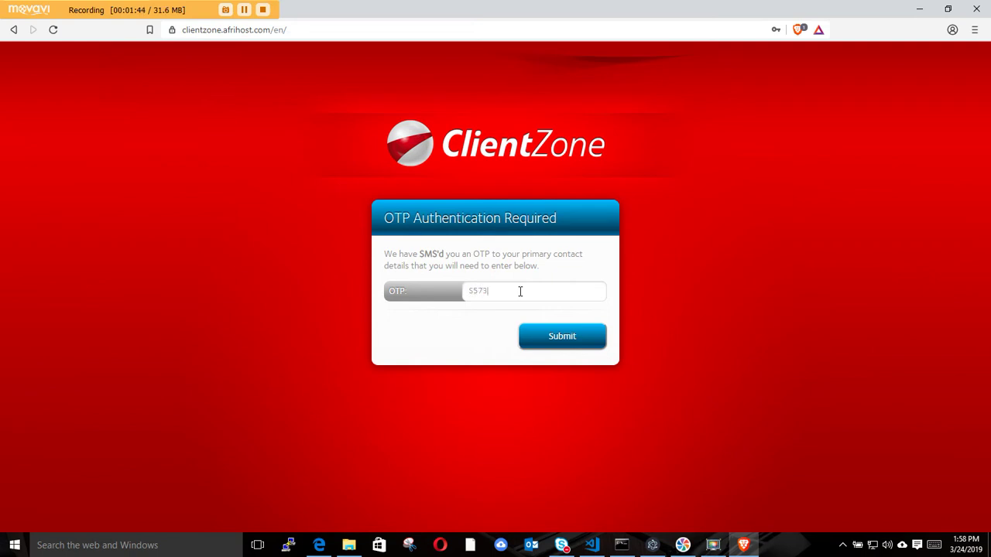
left_click(538, 336)
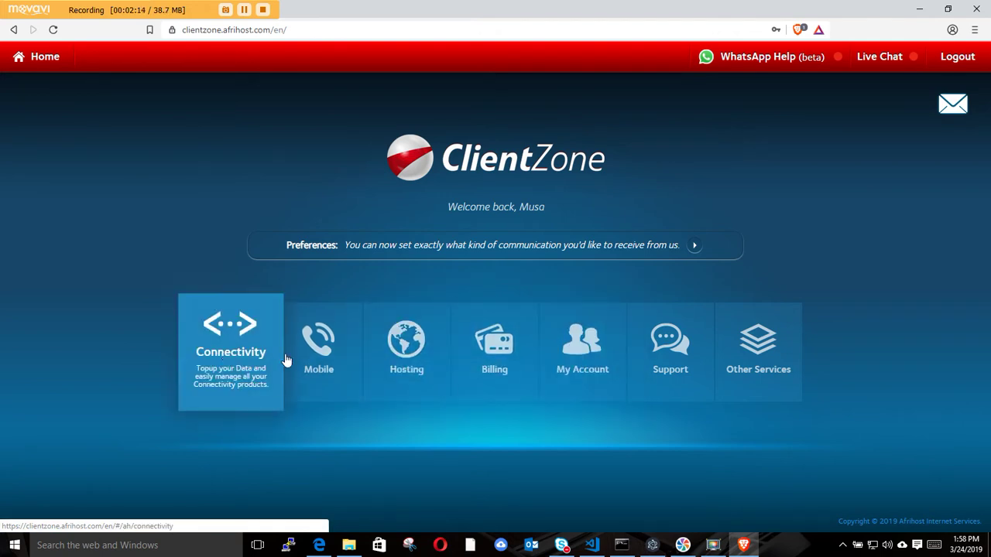
From the Hosting tile, pick the kingmusa.co.za package and go to its cPanel page.
left_click(408, 348)
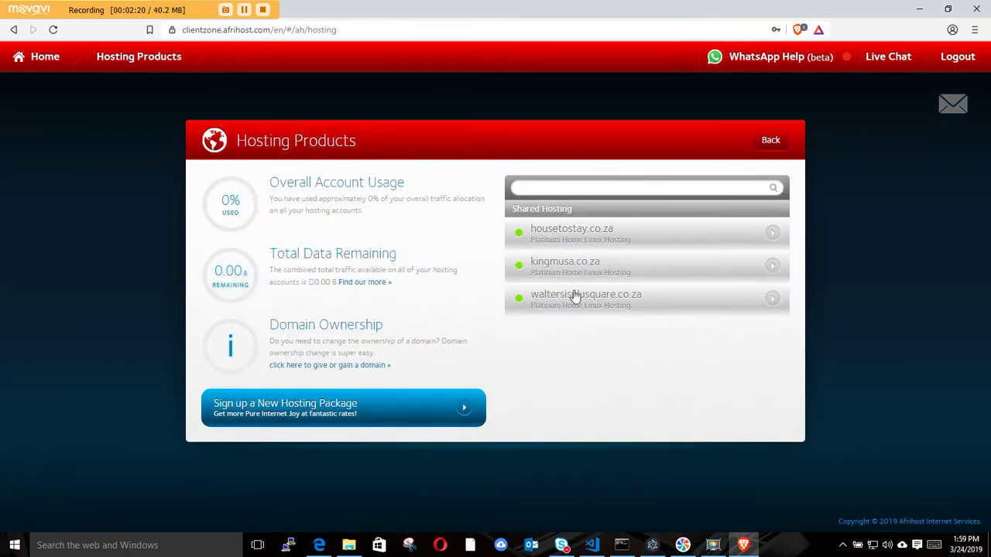
left_click(591, 269)
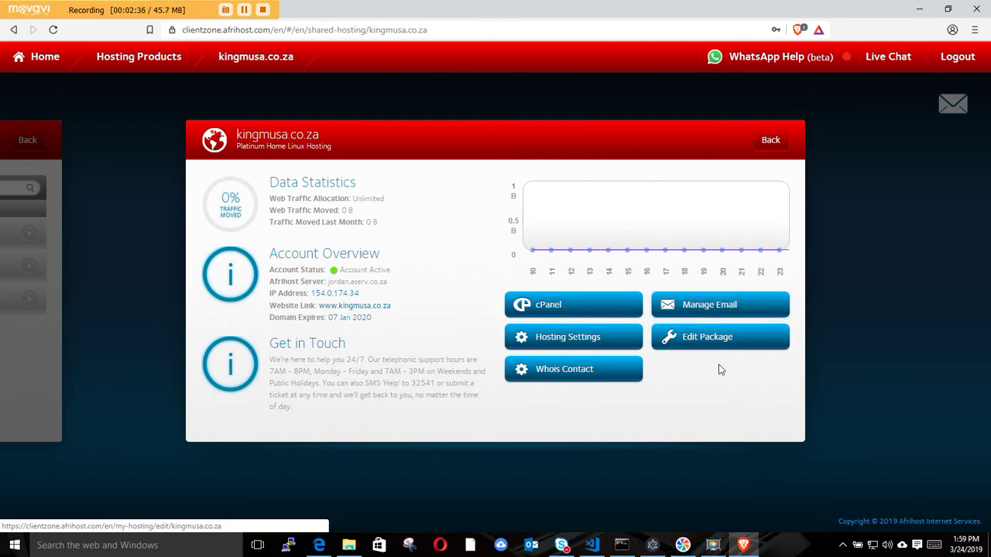
left_click(562, 306)
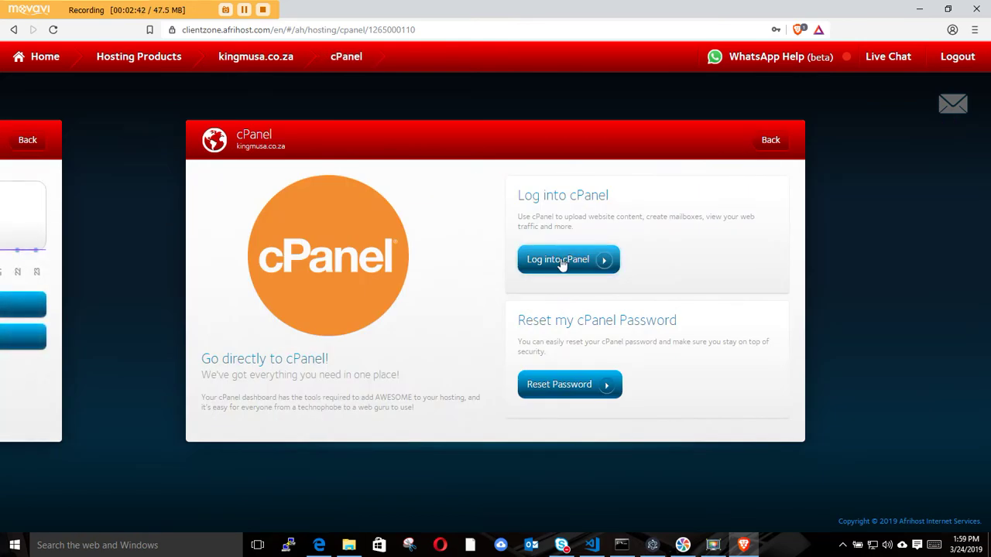
Log into cPanel and reload the unreachable login page until the dashboard appears.
left_click(562, 261)
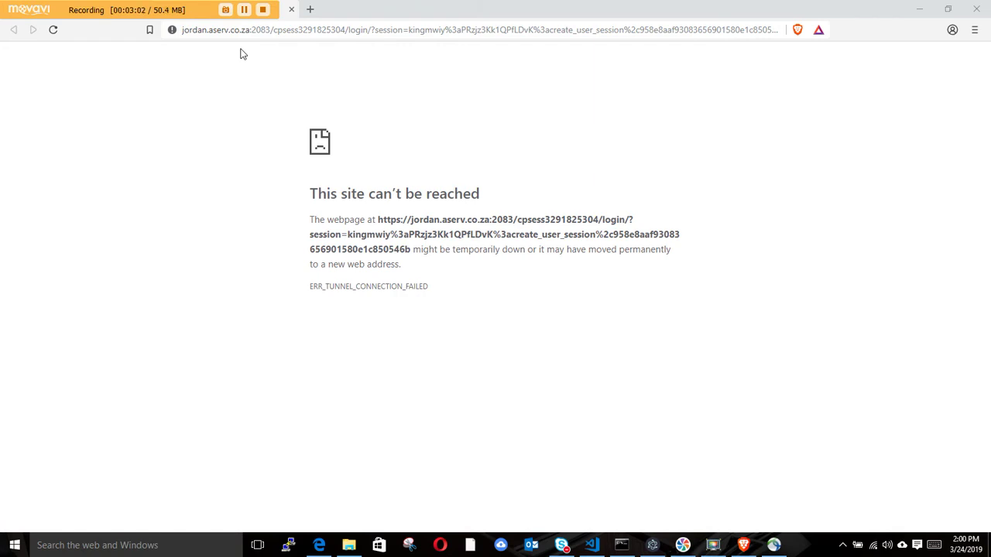
left_click(339, 32)
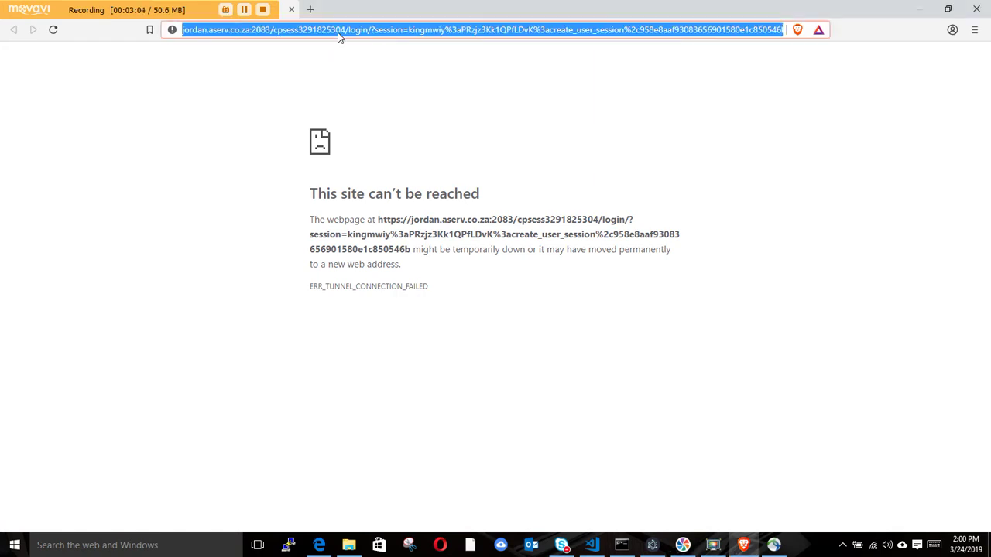
key("Return")
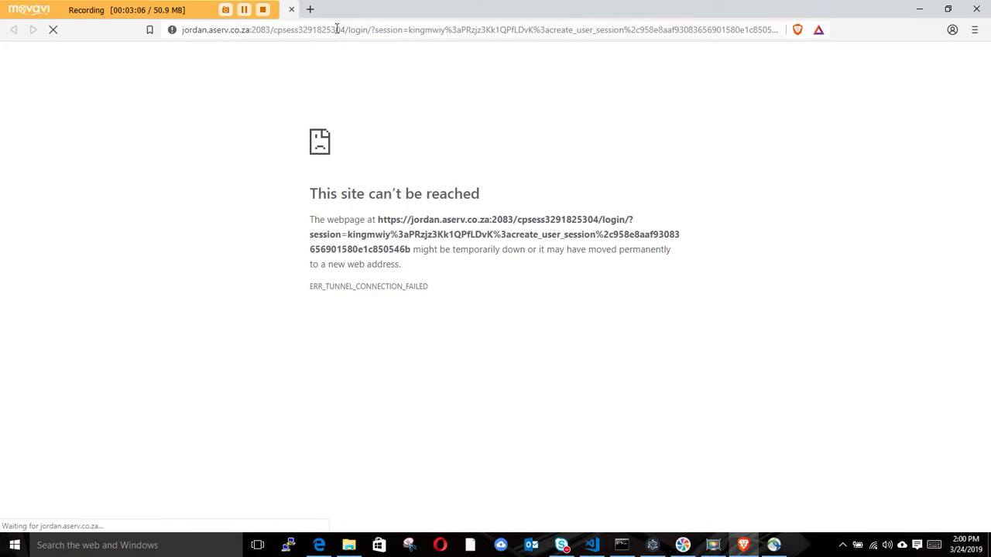
left_click(315, 32)
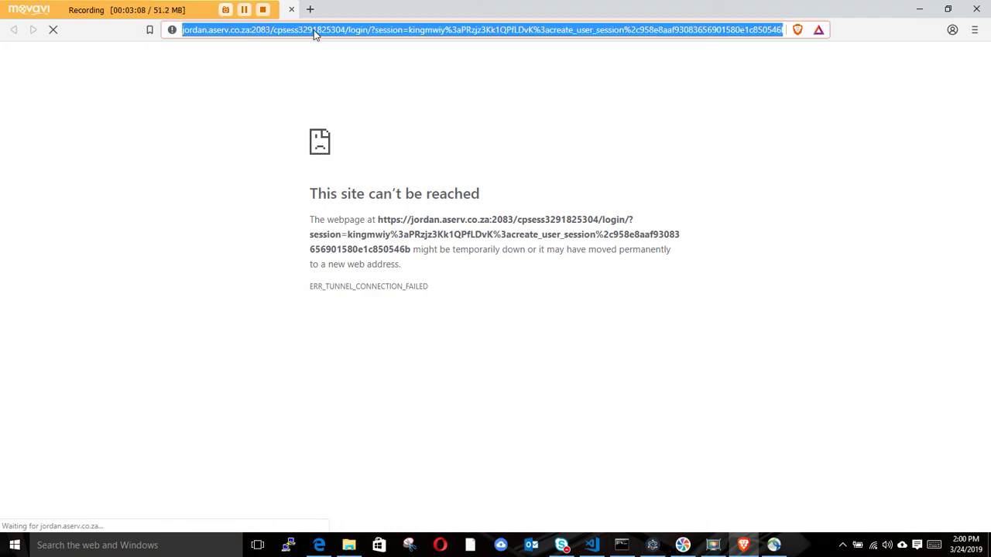
type("C")
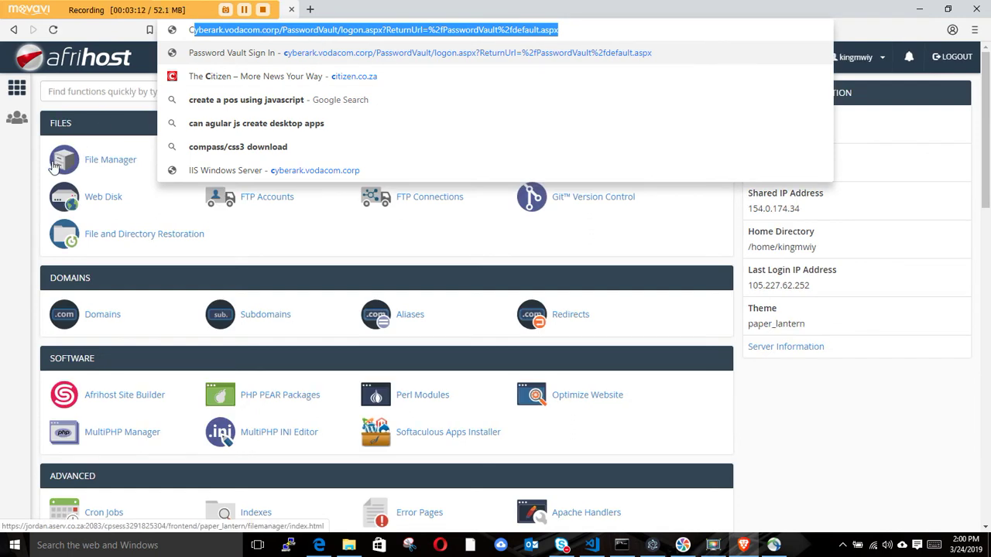
key("Return")
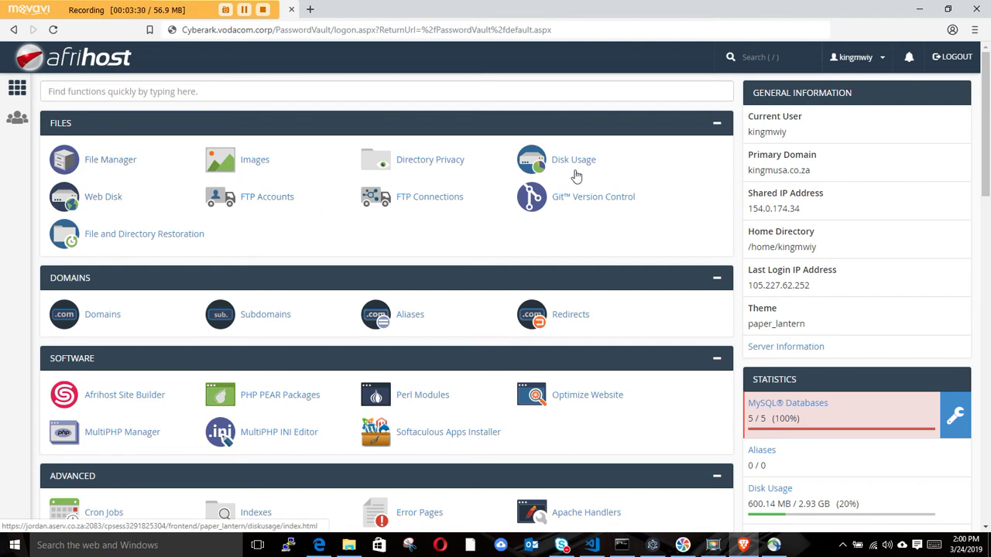
scroll(699, 250, "down", 3)
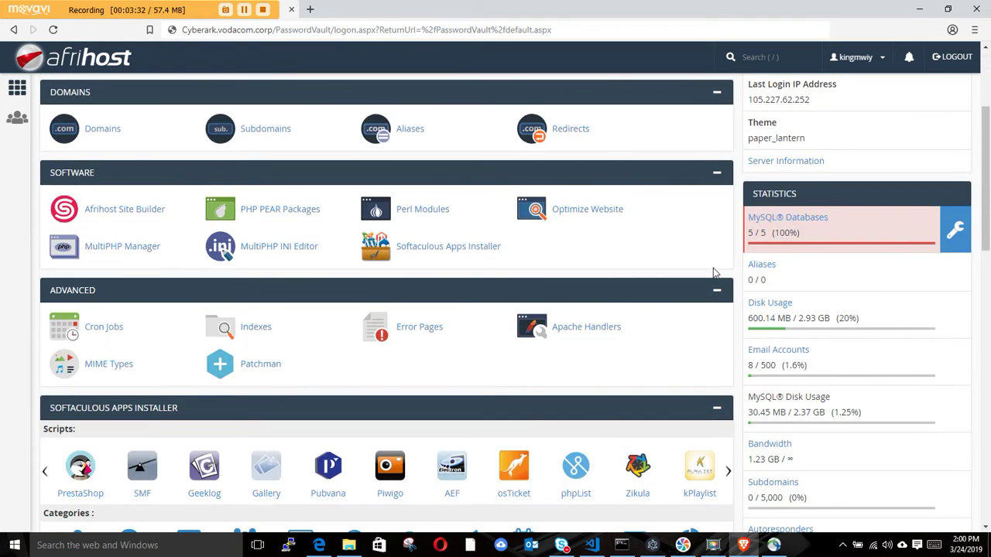
scroll(715, 272, "up", 1)
scroll(716, 275, "down", 1)
scroll(775, 256, "down", 1)
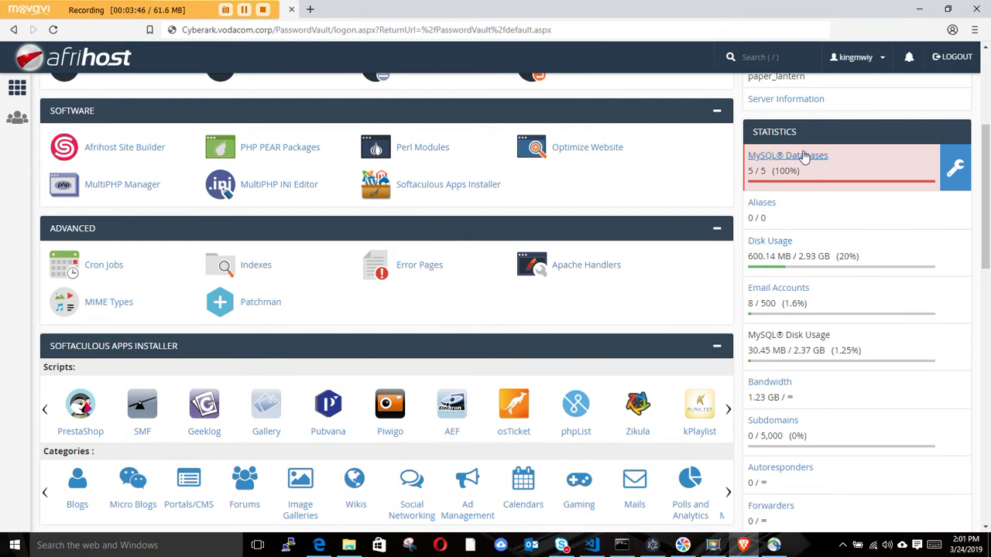
scroll(391, 206, "up", 3)
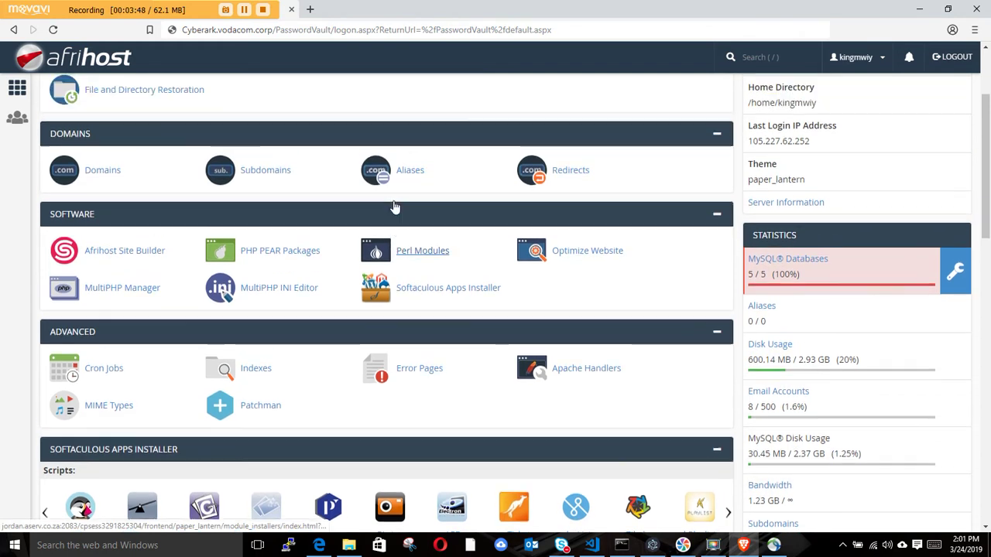
scroll(392, 206, "up", 1)
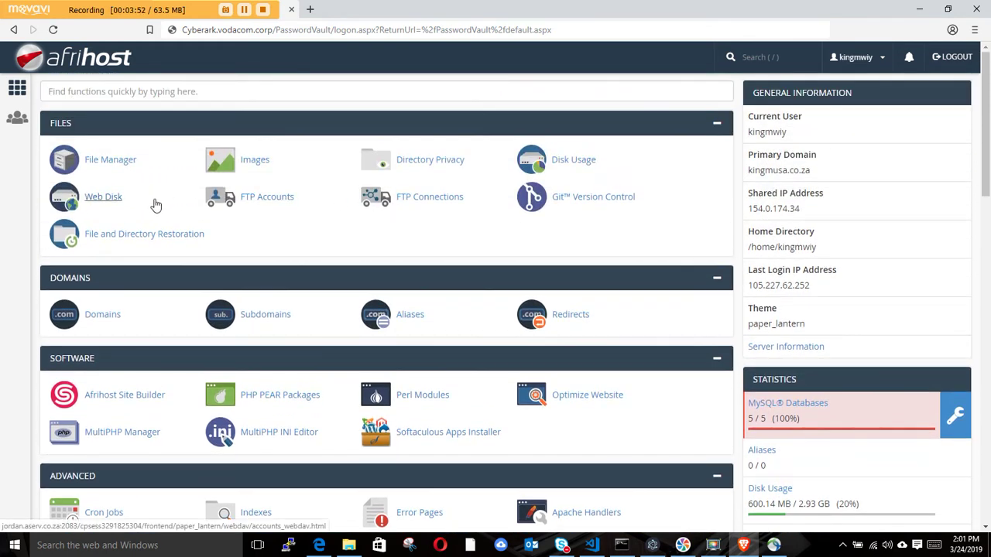
scroll(155, 204, "down", 2)
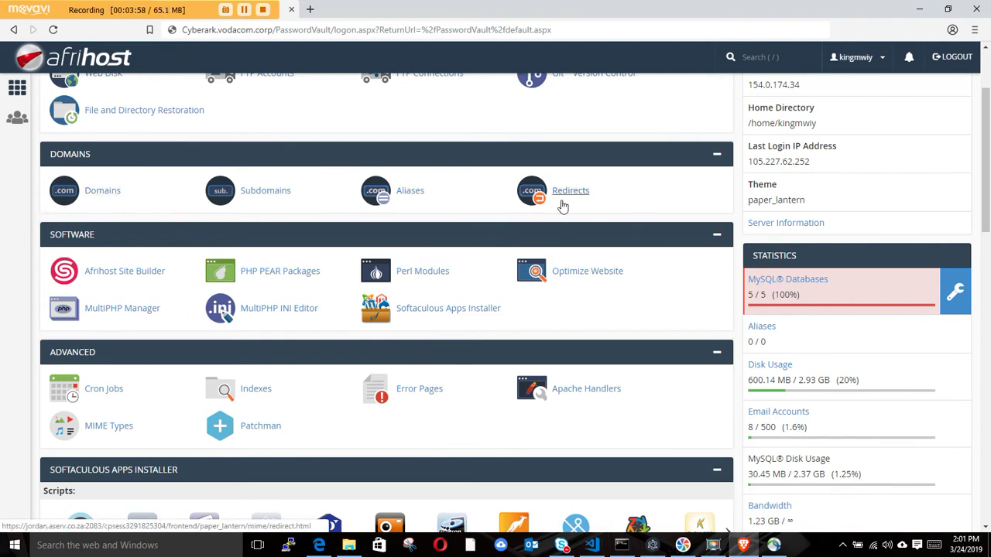
scroll(192, 224, "down", 2)
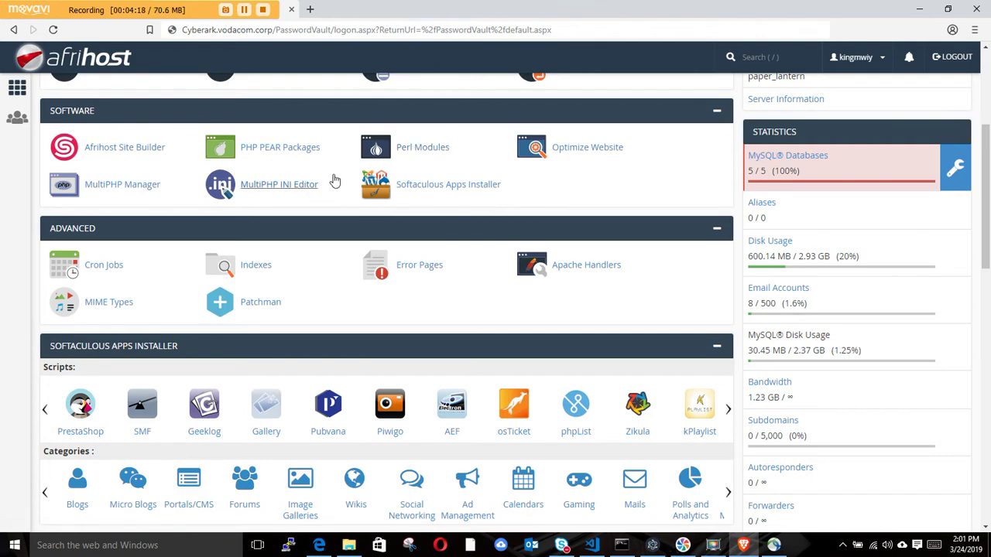
scroll(332, 181, "down", 1)
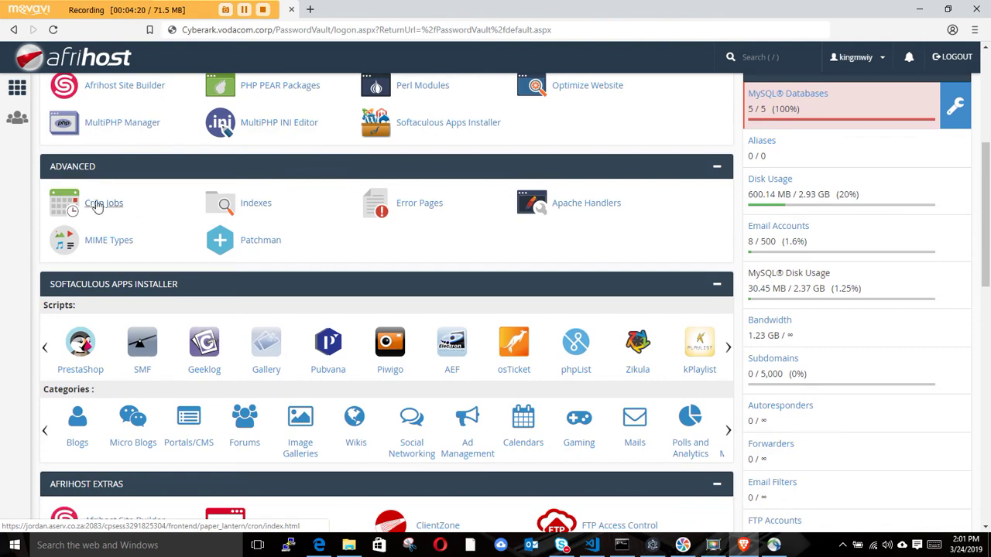
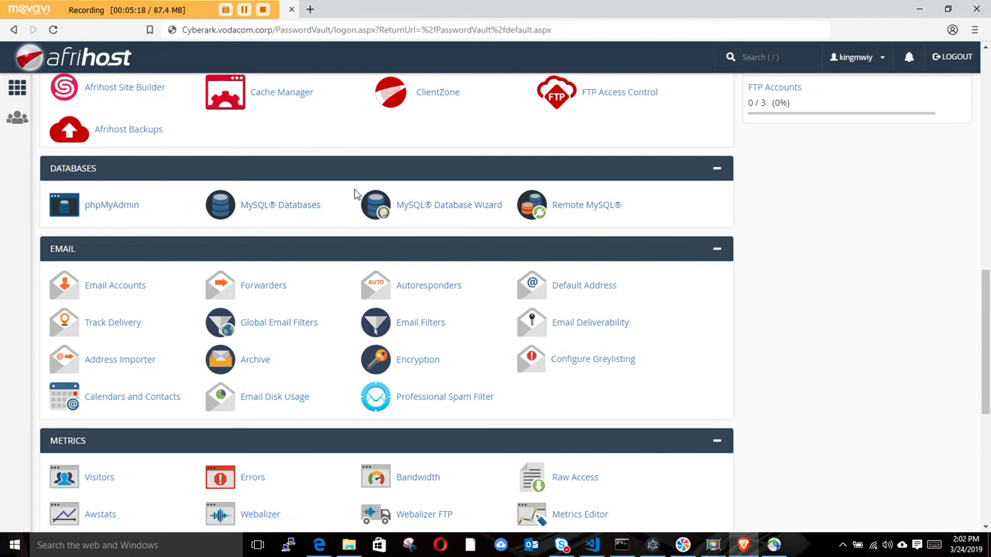
scroll(354, 194, "down", 2)
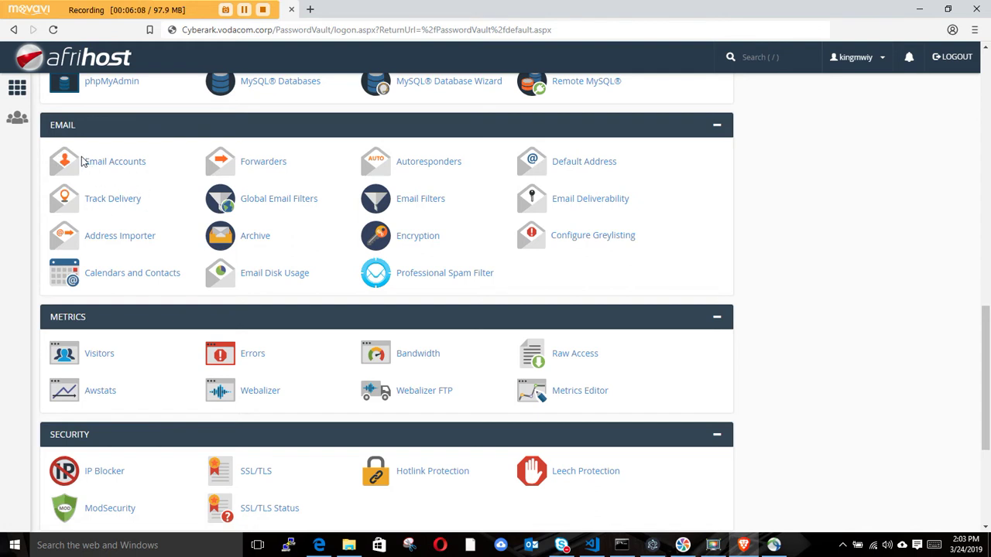
left_click(154, 164)
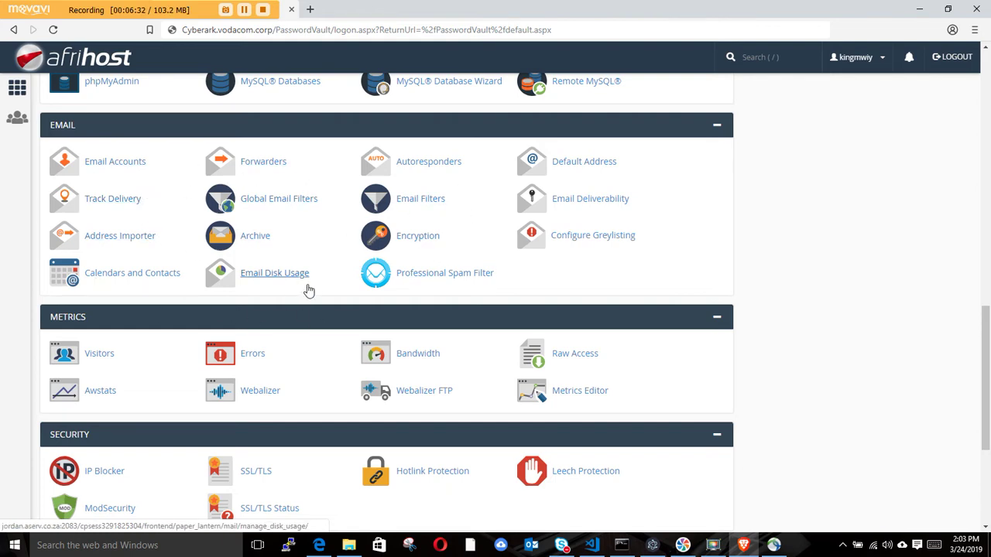
scroll(328, 271, "down", 2)
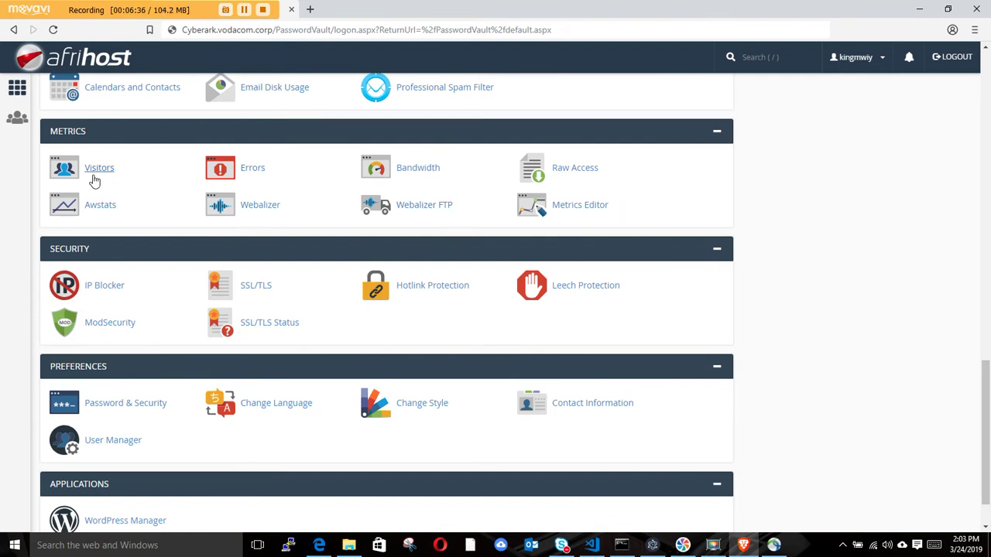
left_click(92, 179)
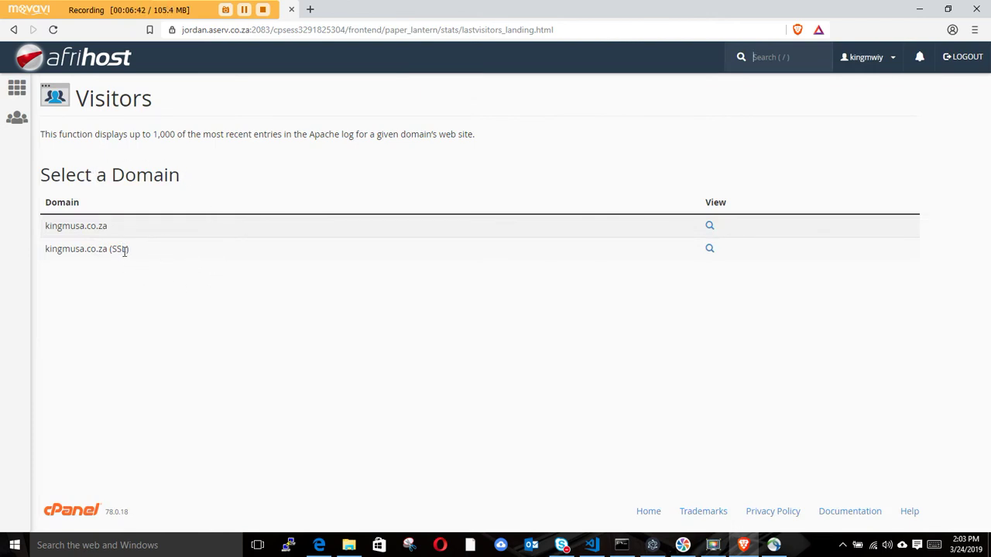
left_click(73, 243)
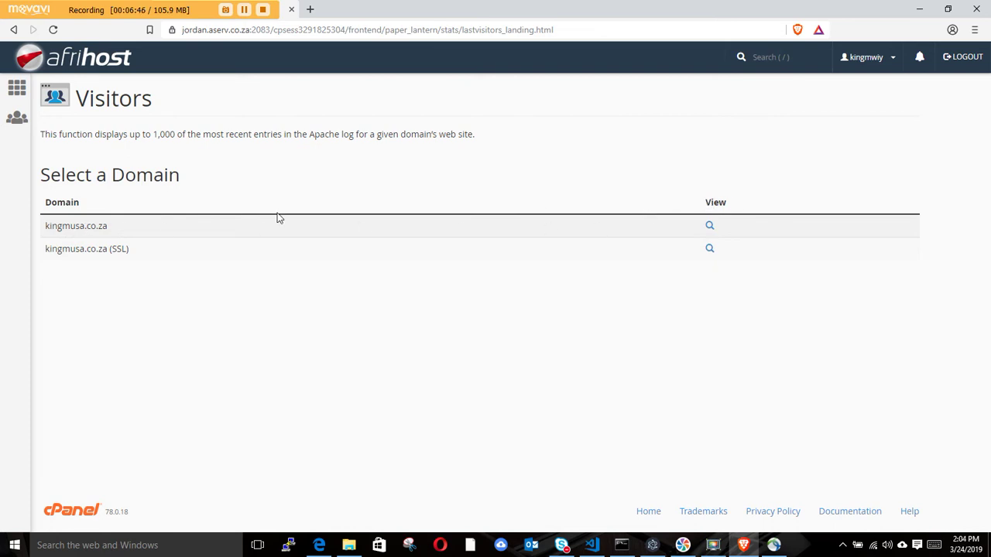
left_click(13, 29)
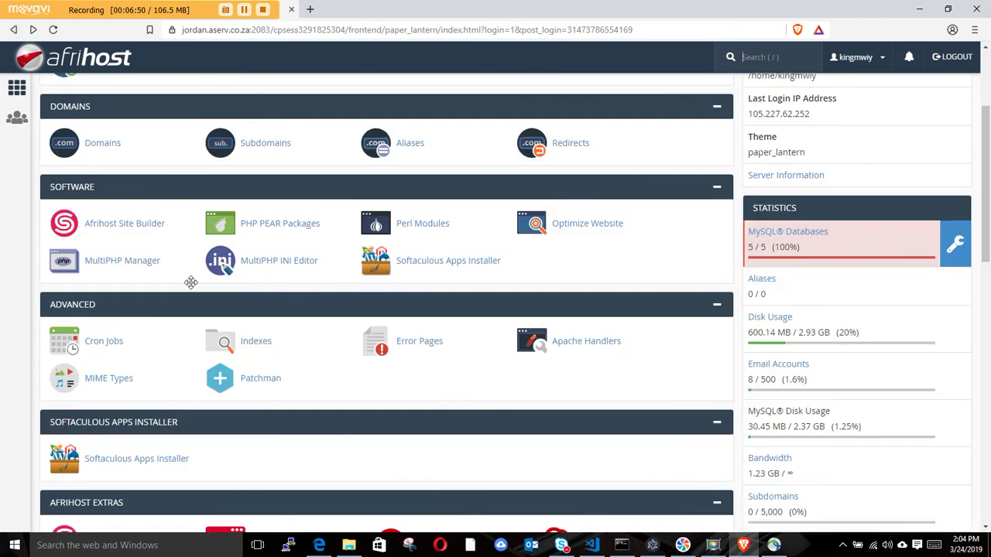
scroll(191, 283, "down", 2)
scroll(189, 275, "down", 4)
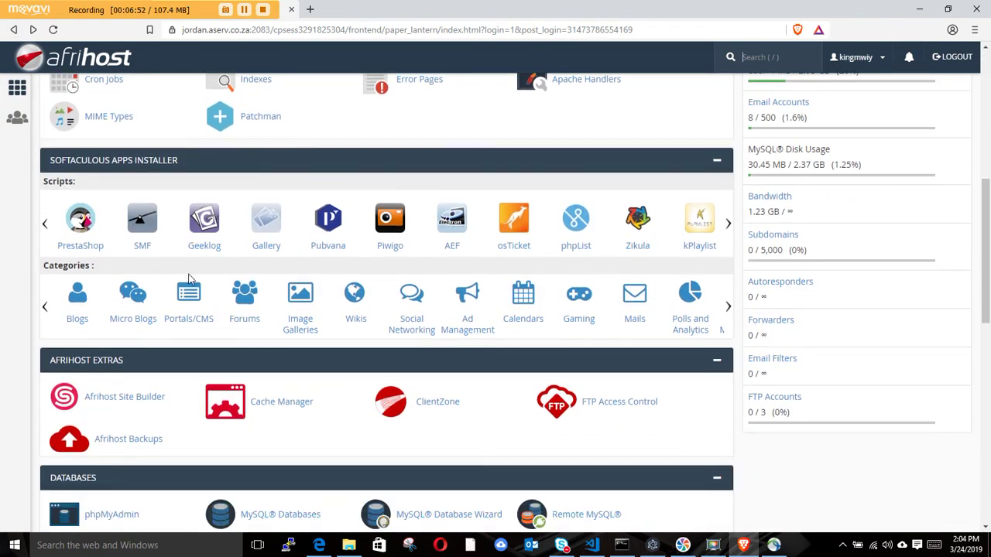
scroll(189, 278, "down", 9)
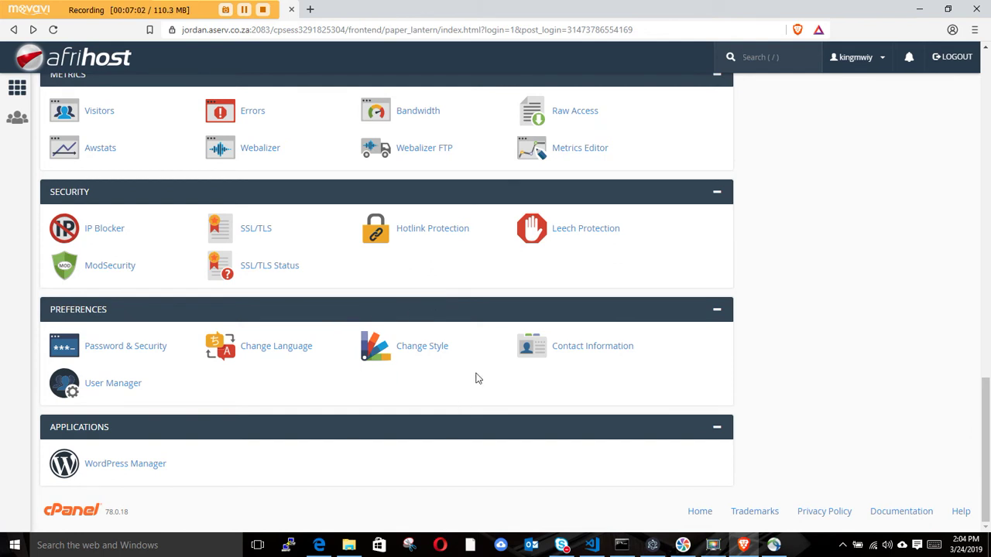
scroll(474, 375, "up", 1)
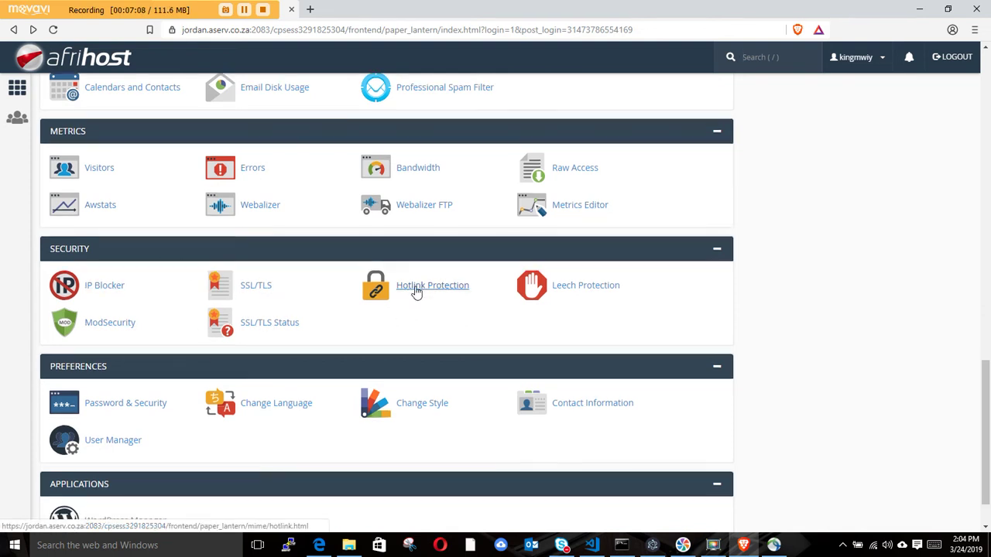
scroll(415, 291, "down", 1)
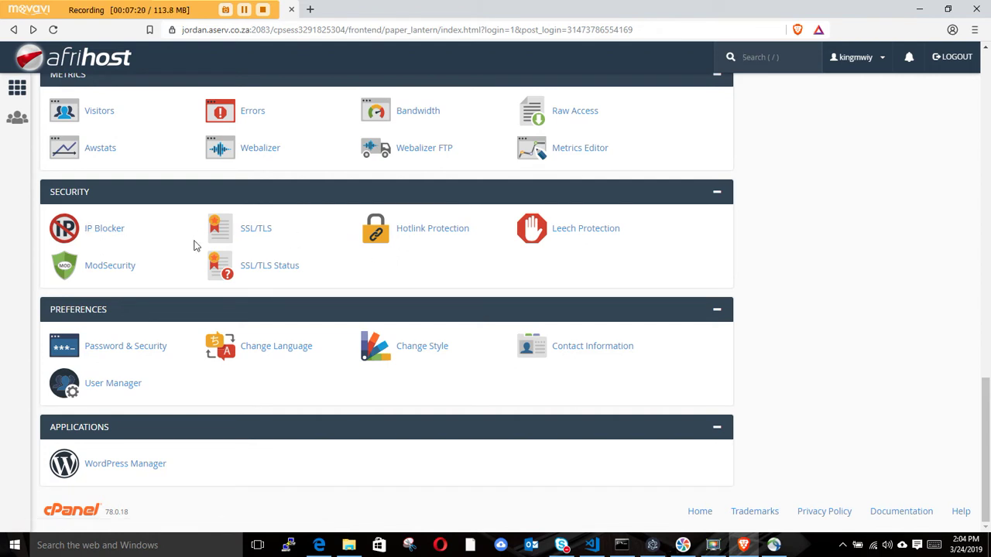
scroll(307, 267, "up", 3)
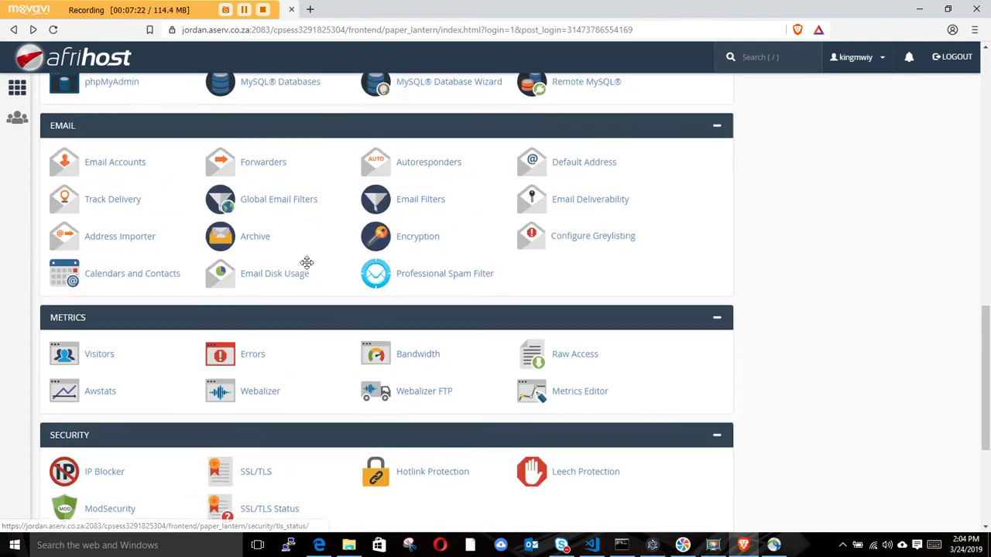
scroll(308, 267, "up", 1)
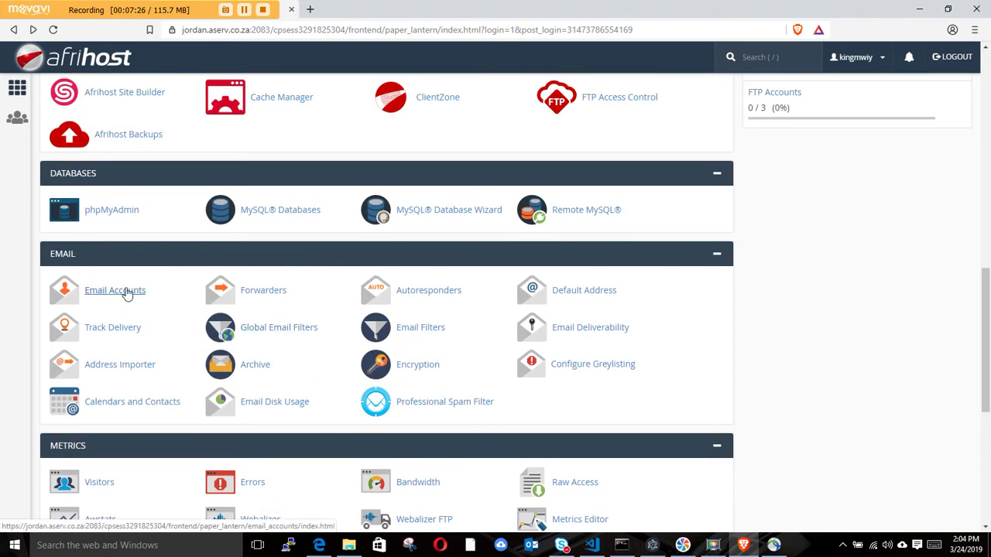
Open Email Accounts and scroll through the kingmusa.co.za mailbox list.
left_click(126, 292)
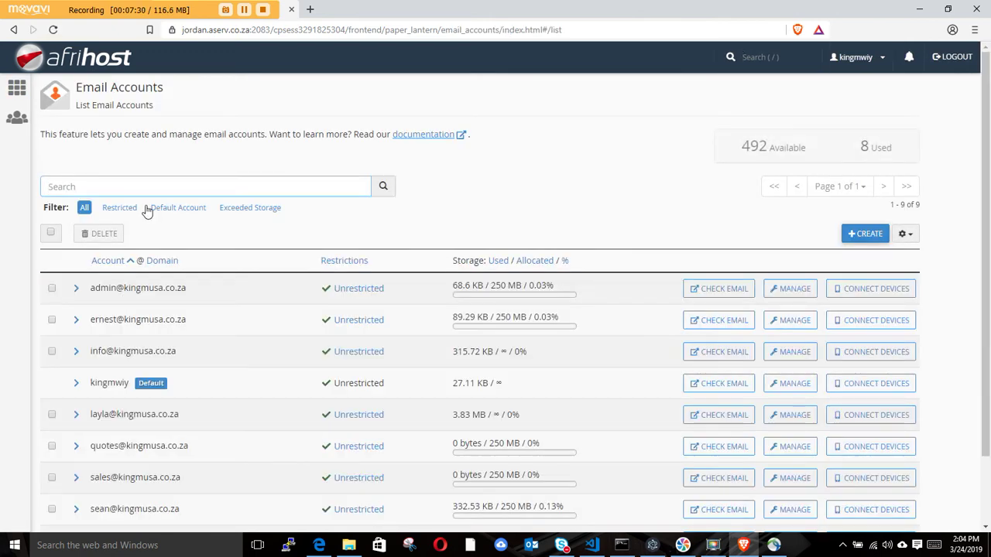
scroll(166, 317, "down", 2)
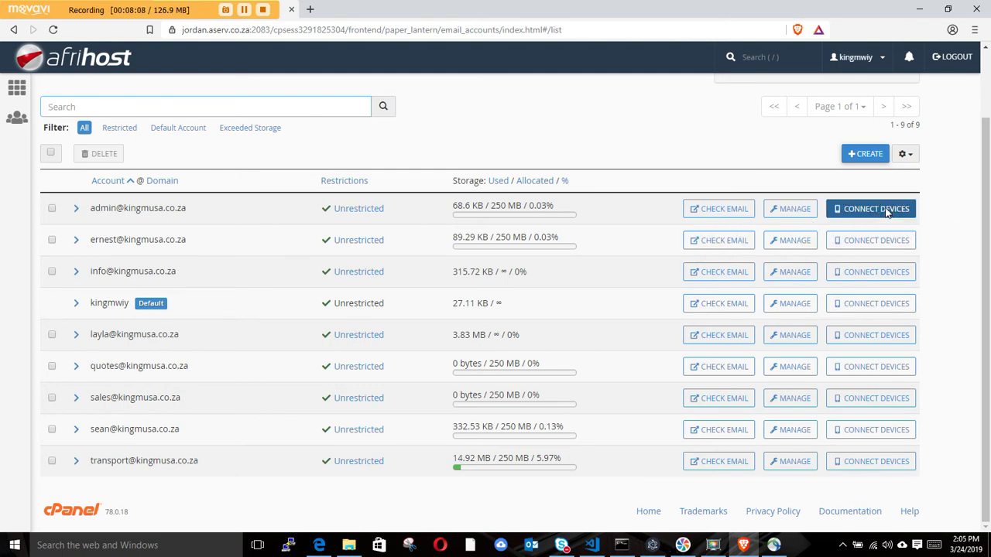
left_click(886, 213)
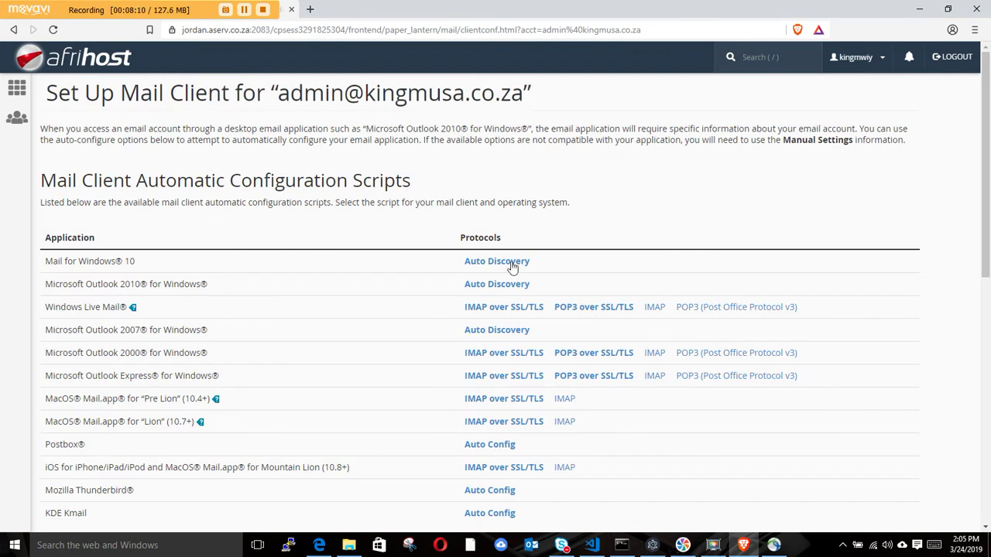
scroll(394, 271, "down", 2)
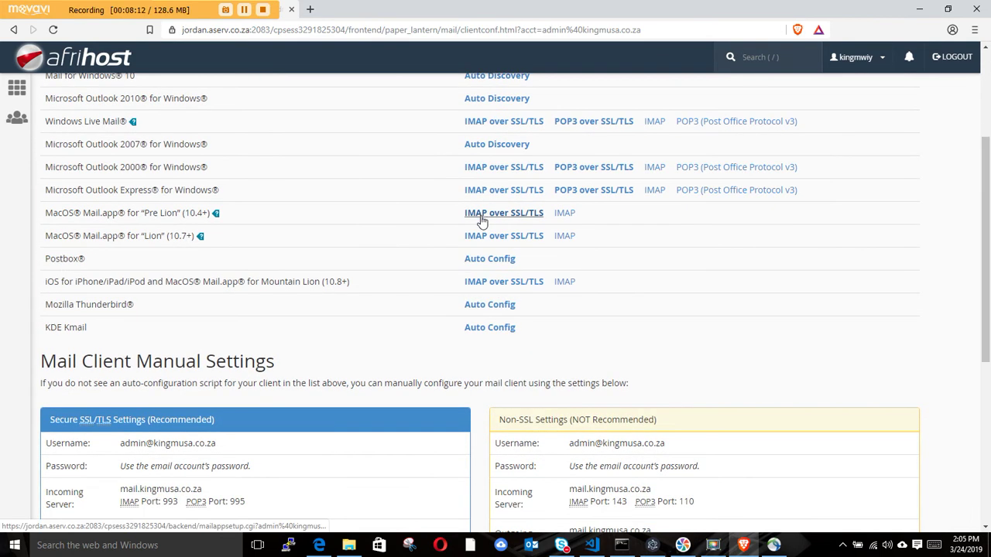
scroll(480, 219, "up", 1)
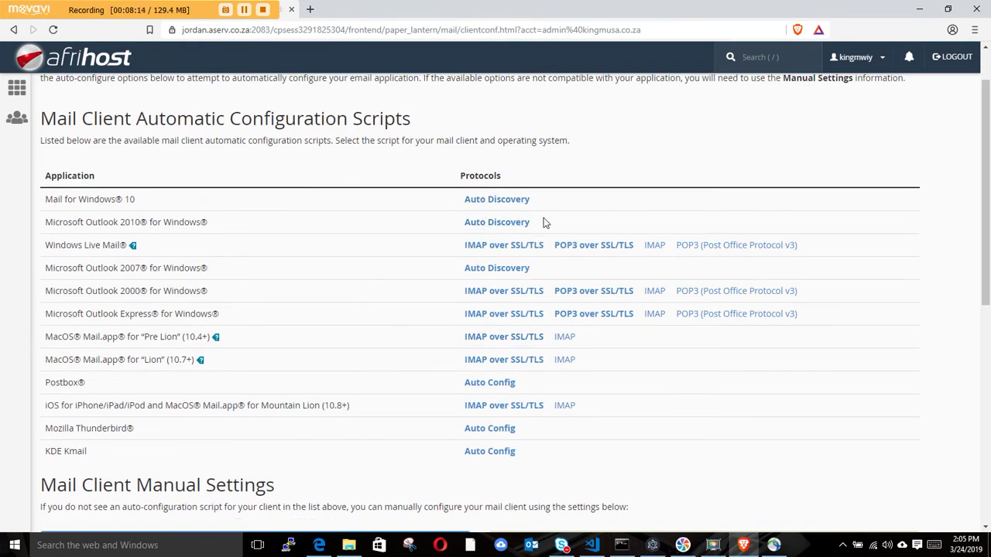
scroll(260, 210, "up", 1)
scroll(271, 219, "down", 6)
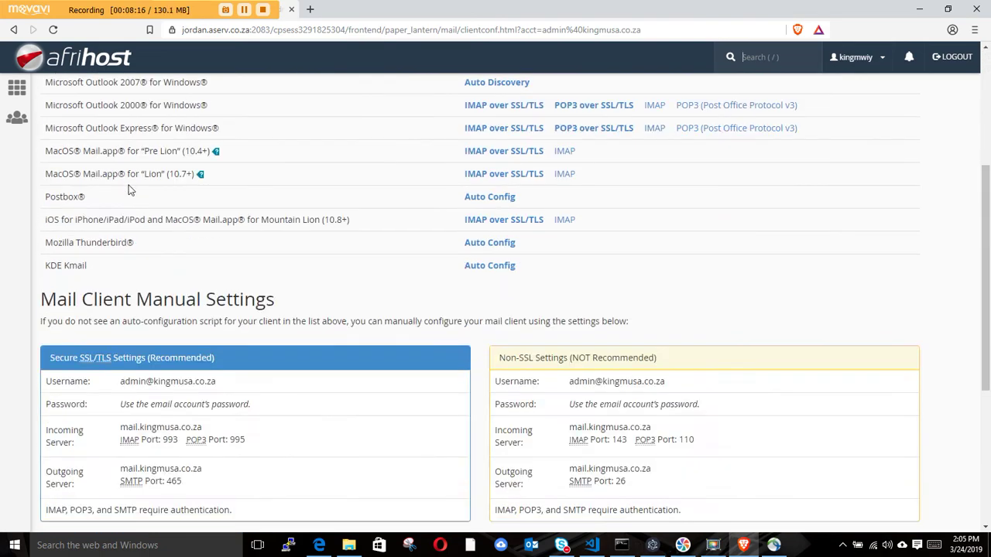
scroll(396, 267, "down", 2)
scroll(480, 276, "up", 2)
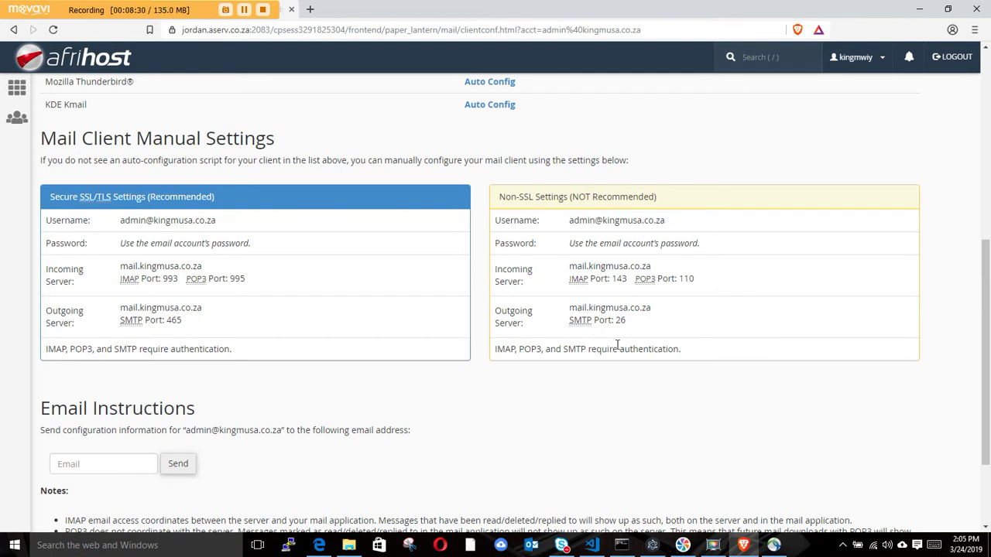
scroll(310, 268, "up", 3)
scroll(208, 240, "up", 5)
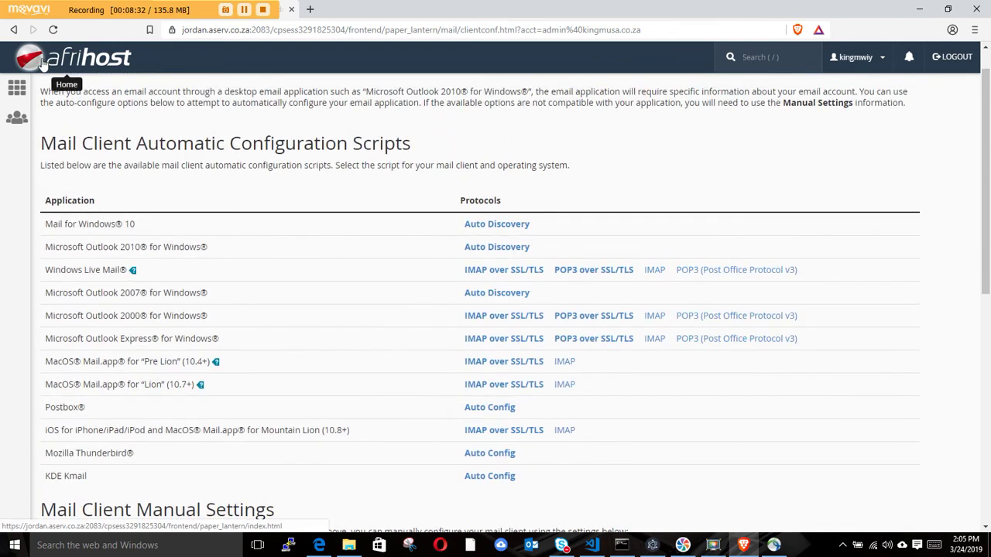
left_click(13, 30)
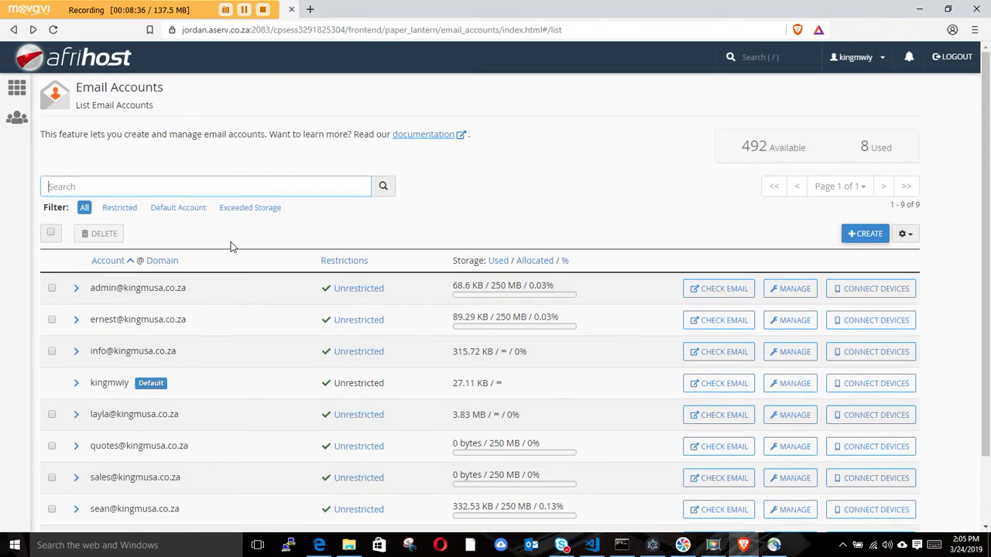
left_click(856, 234)
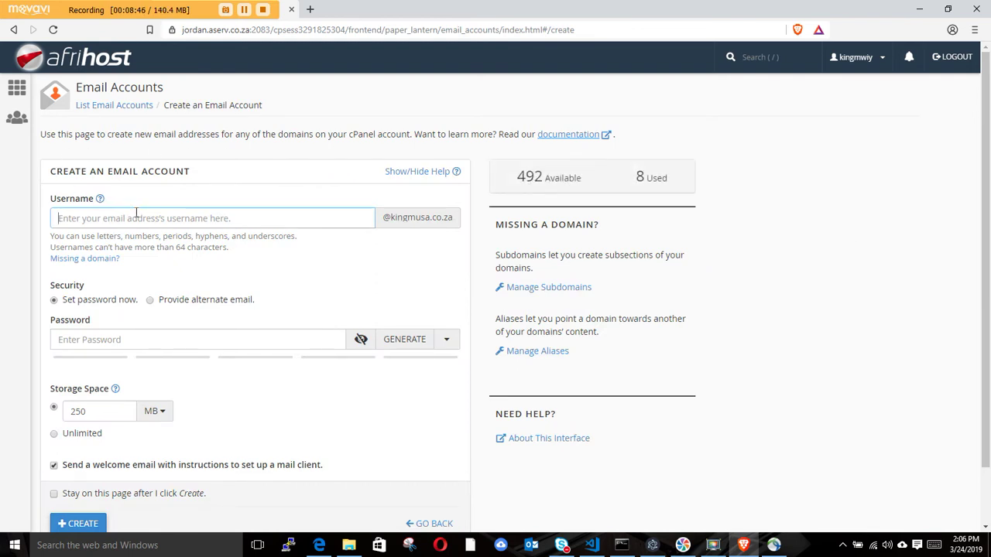
left_click(137, 218)
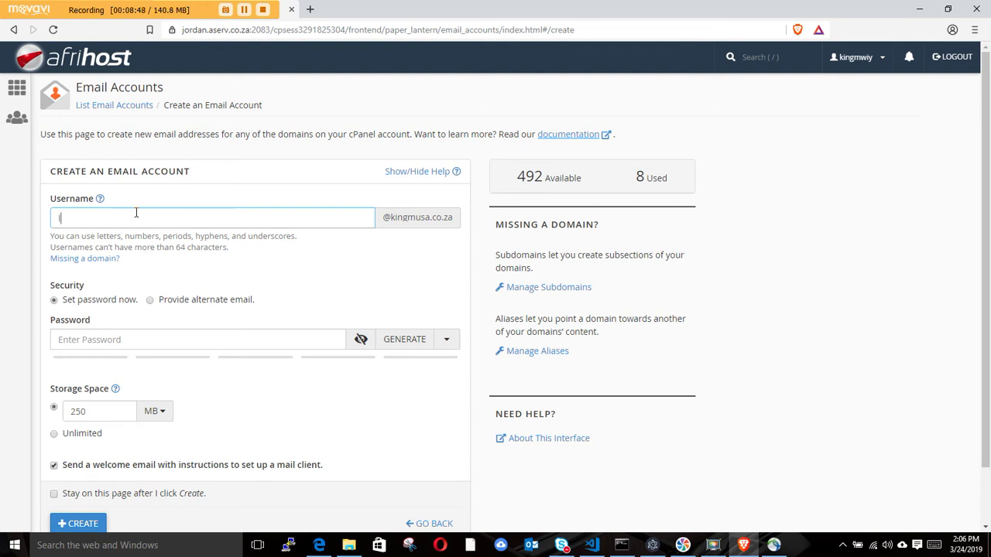
scroll(245, 275, "down", 2)
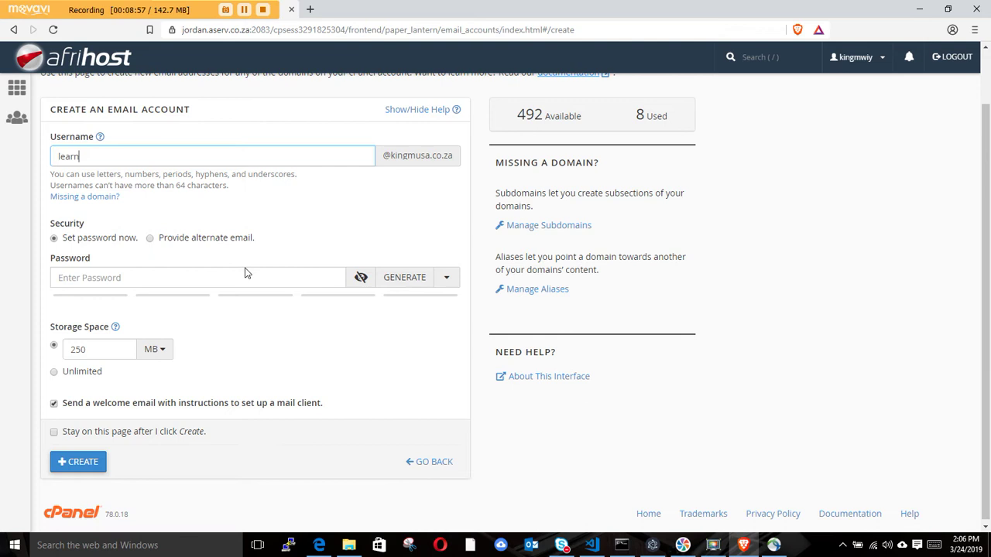
Try typed and pasted passwords, then generate a random password and clear it.
left_click(111, 277)
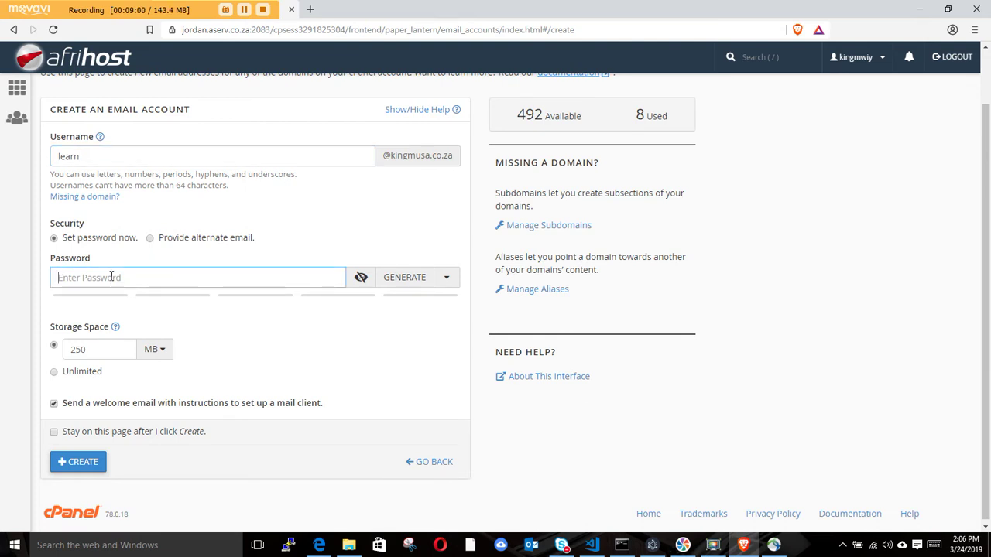
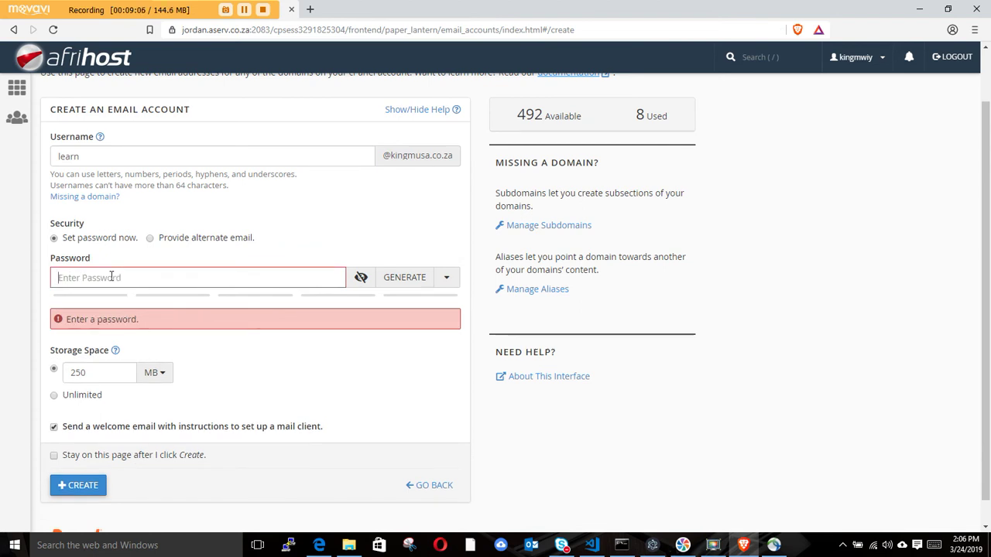
type("1")
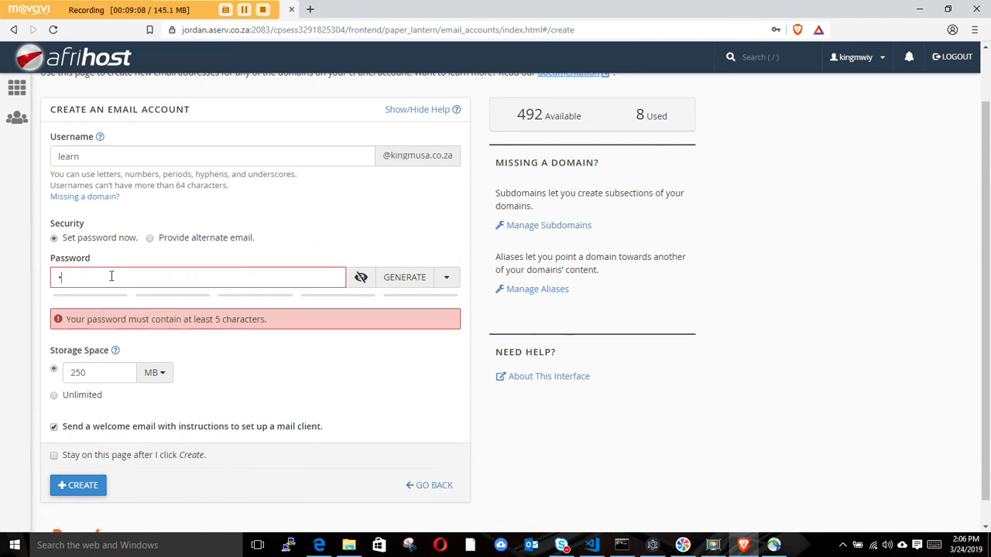
type("2")
key("ctrl+v")
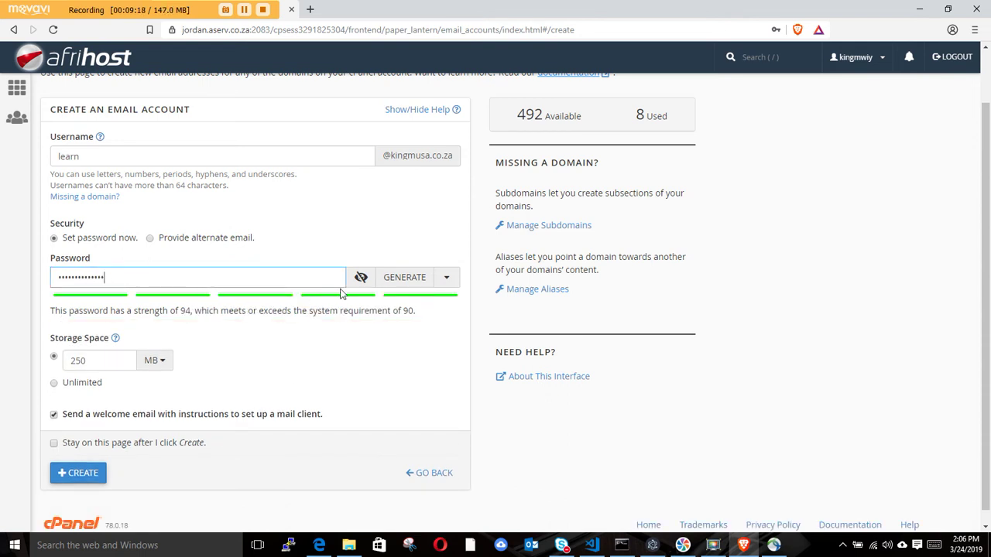
left_click(408, 279)
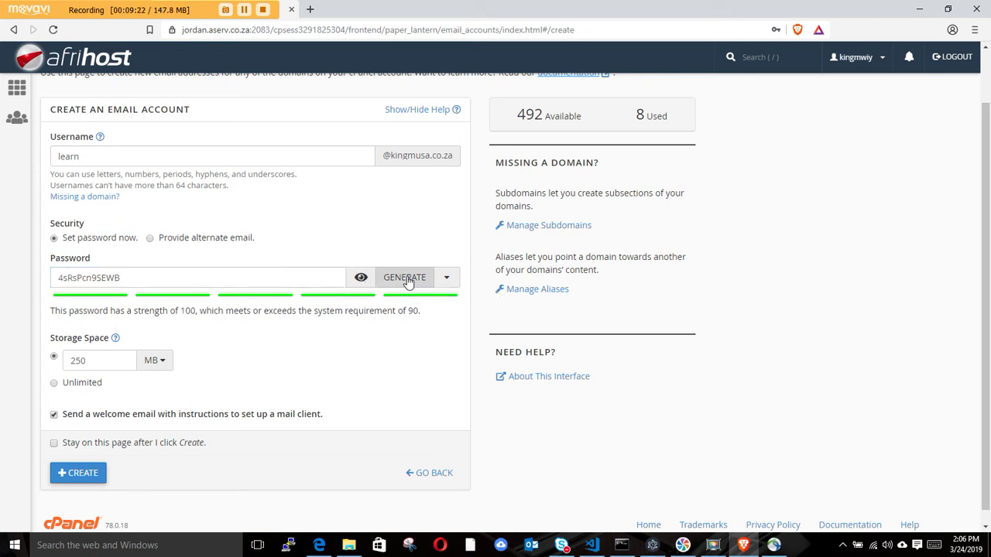
left_click_drag(137, 272, 48, 283)
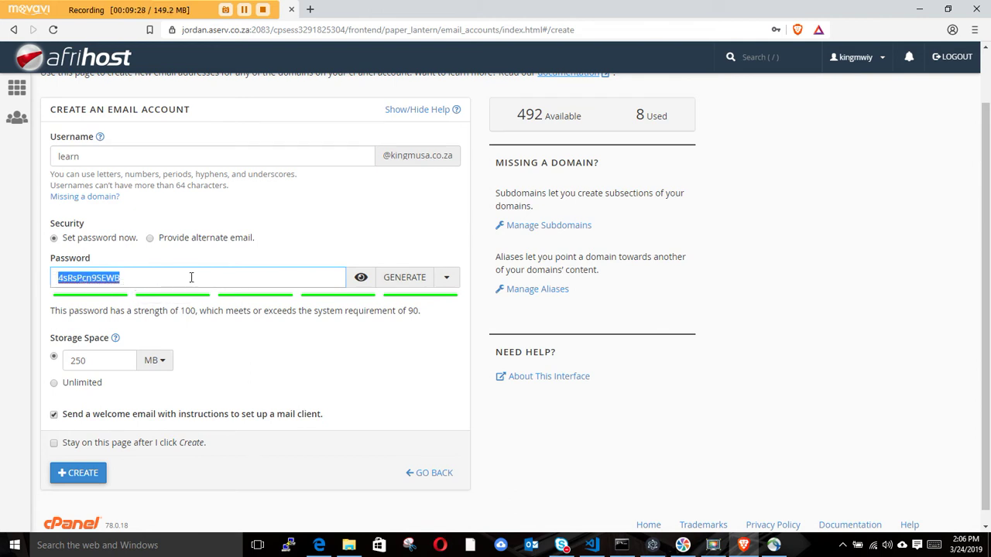
key("BackSpace")
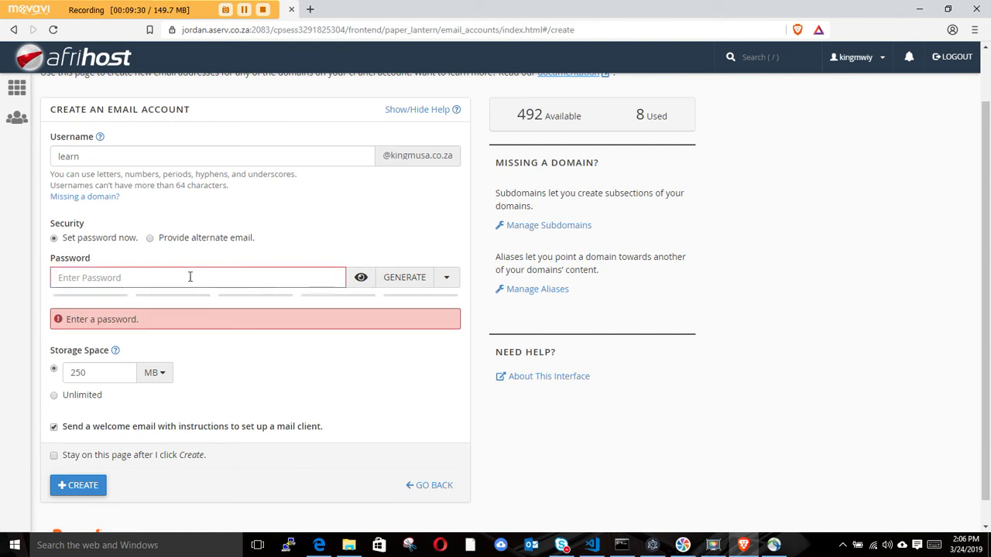
type("hh")
key("BackSpace")
key("BackSpace")
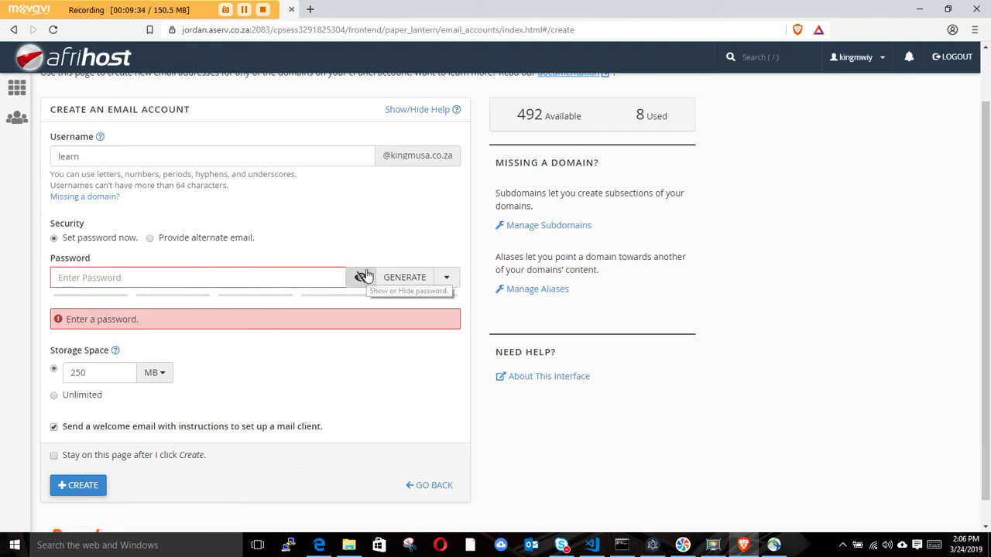
Reveal the password as plain text and type a longer mixed-character password.
left_click(361, 277)
left_click(176, 279)
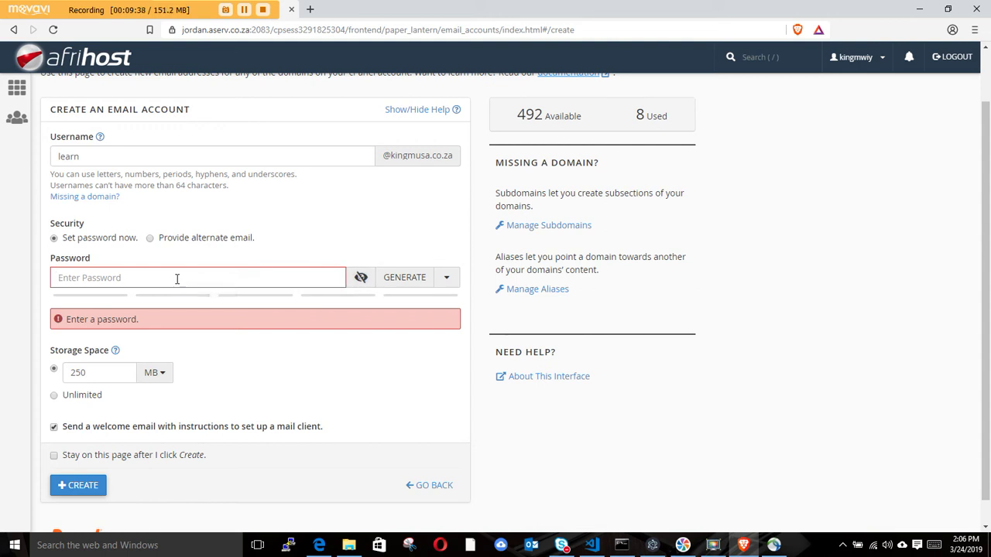
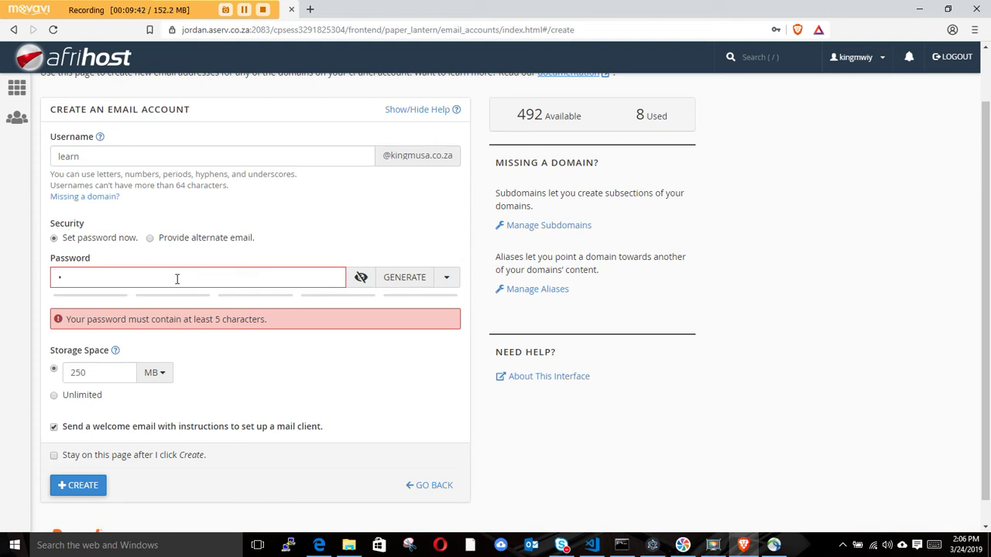
left_click(355, 280)
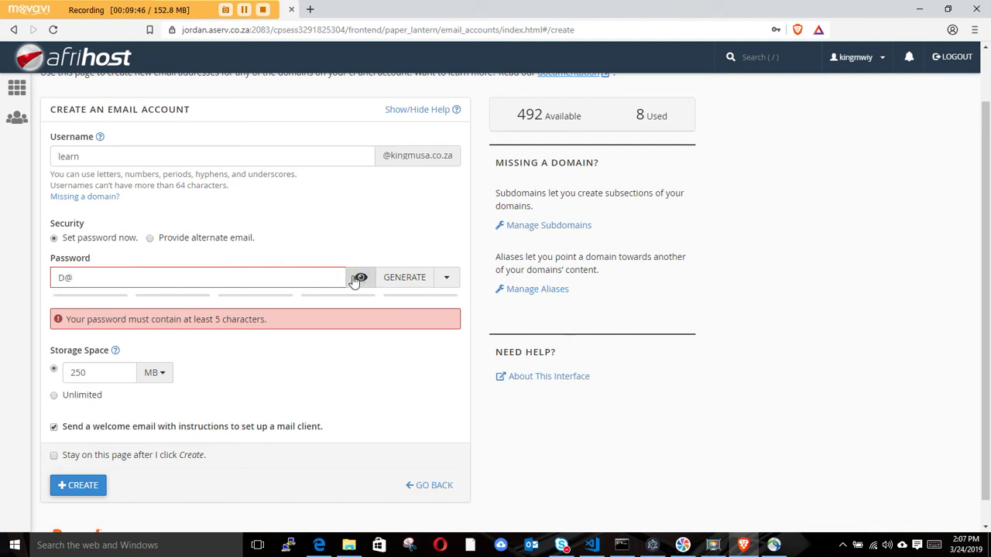
left_click(87, 276)
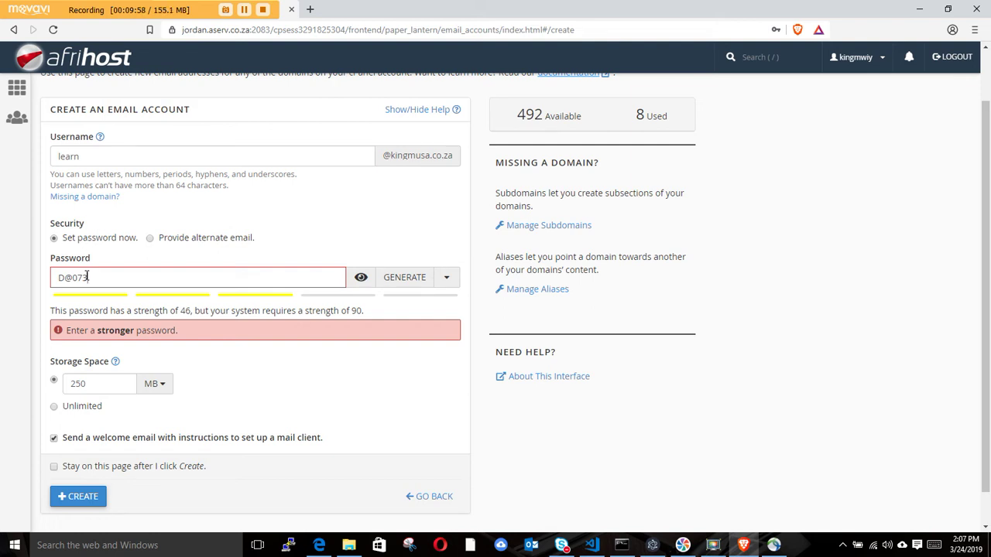
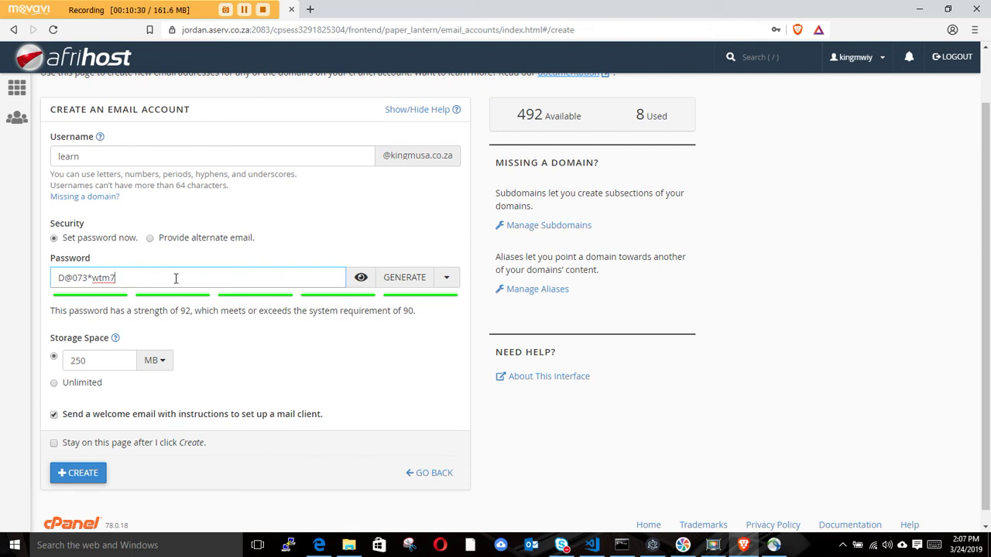
Mask the password again and replace it with a new entry.
left_click(361, 279)
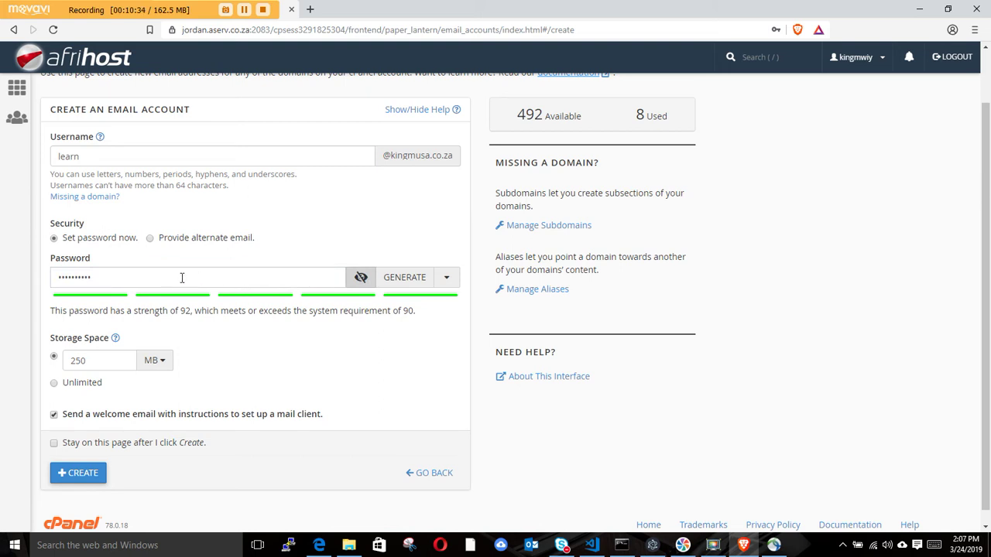
left_click_drag(139, 277, 24, 285)
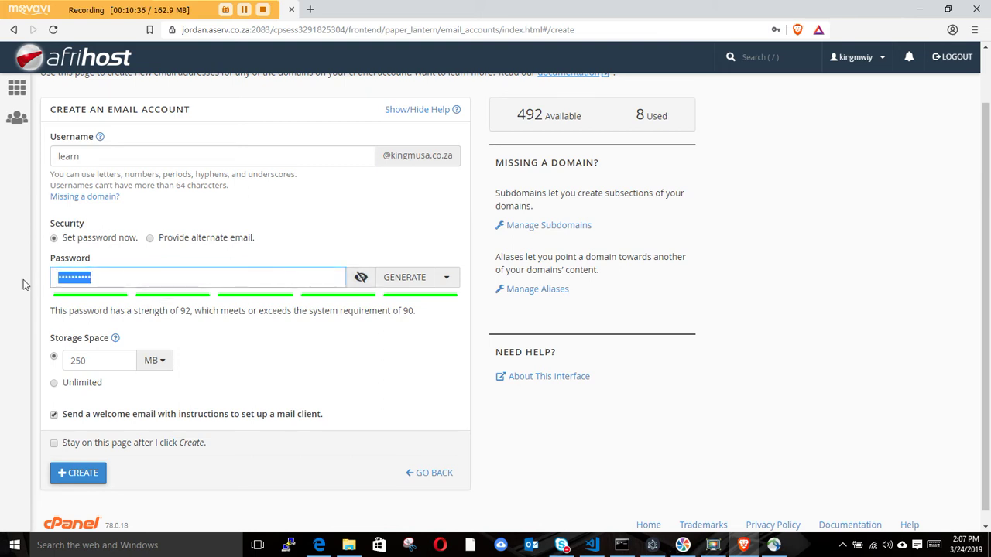
key("BackSpace")
type("a")
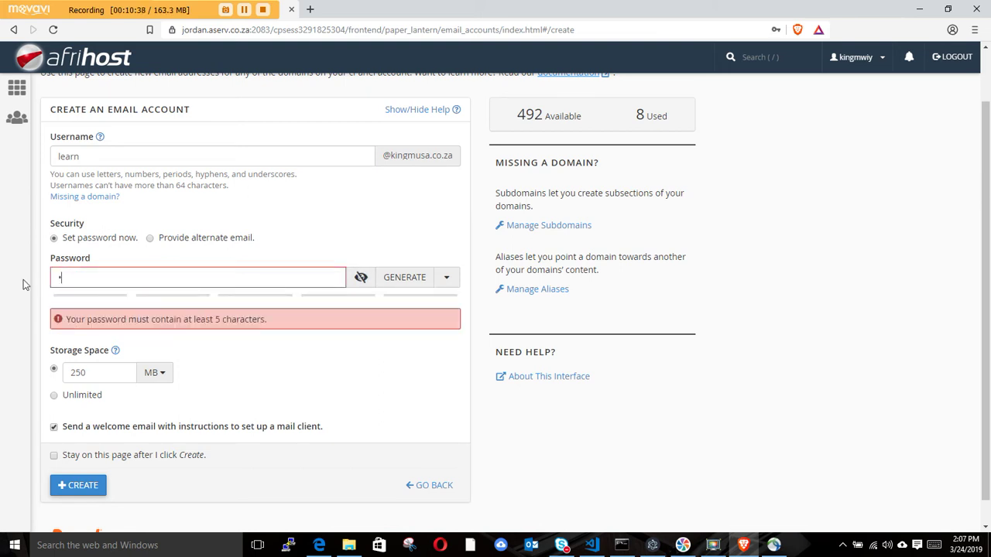
type("aaaaaa")
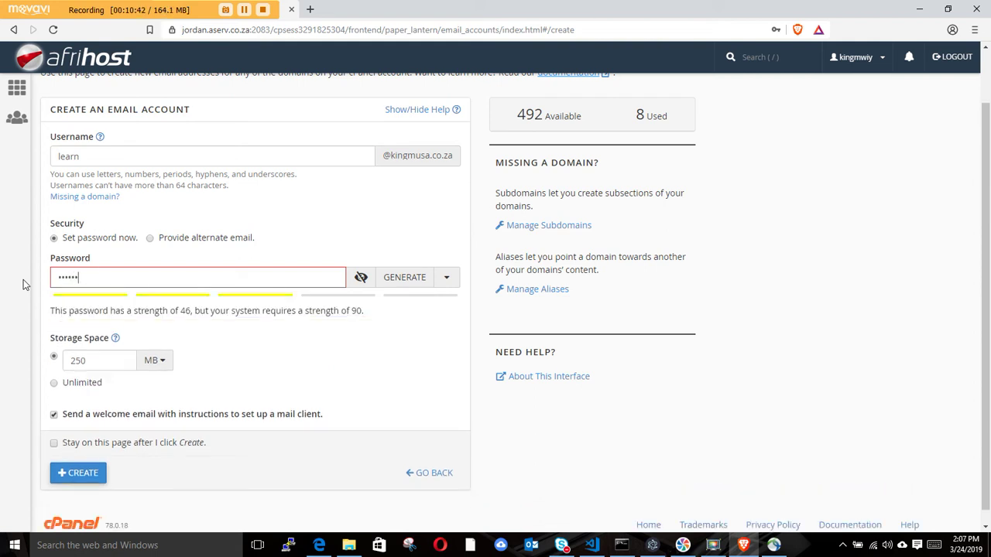
type("a")
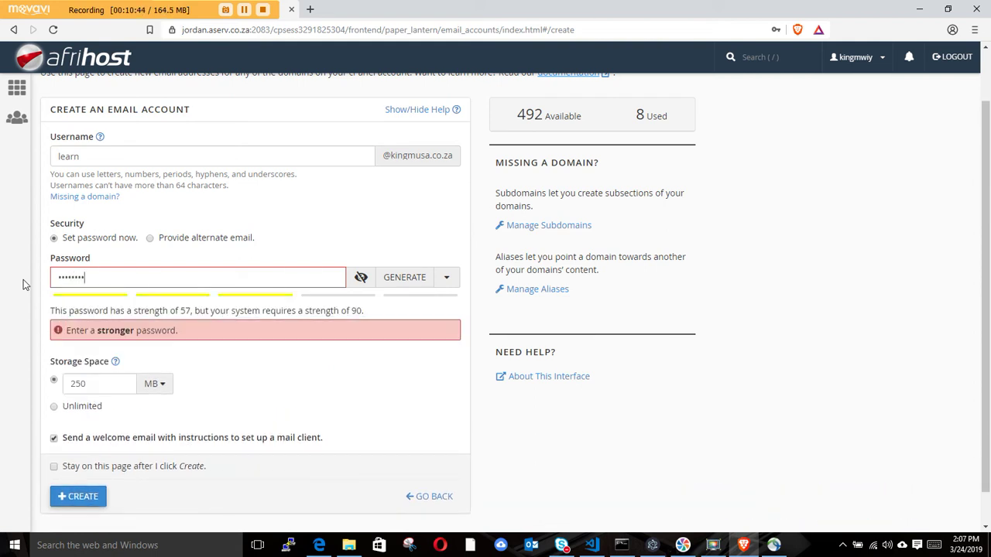
type("aaaaa")
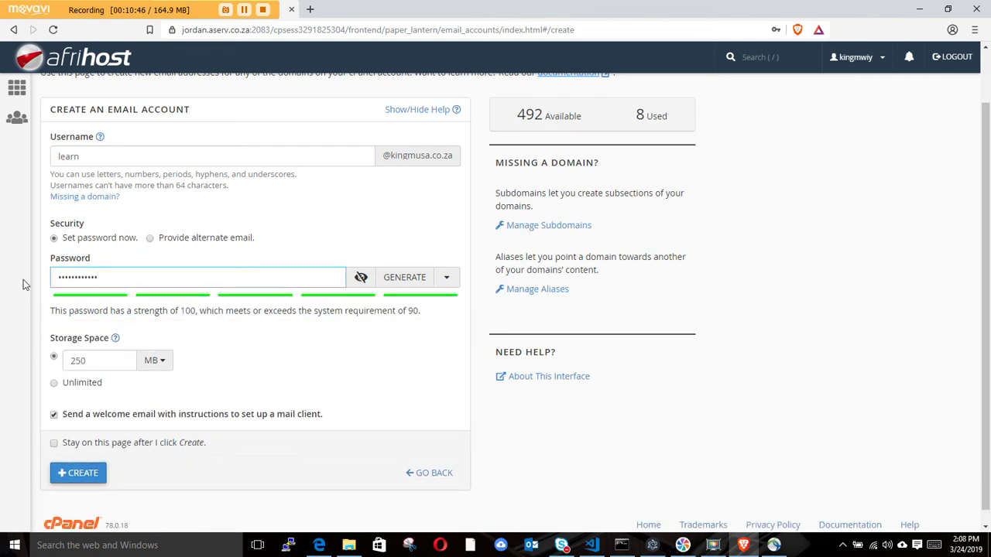
type("aaa")
Adjust the 250 MB storage quota with the spinner, raising it to 337.
scroll(113, 162, "up", 1)
scroll(140, 178, "down", 1)
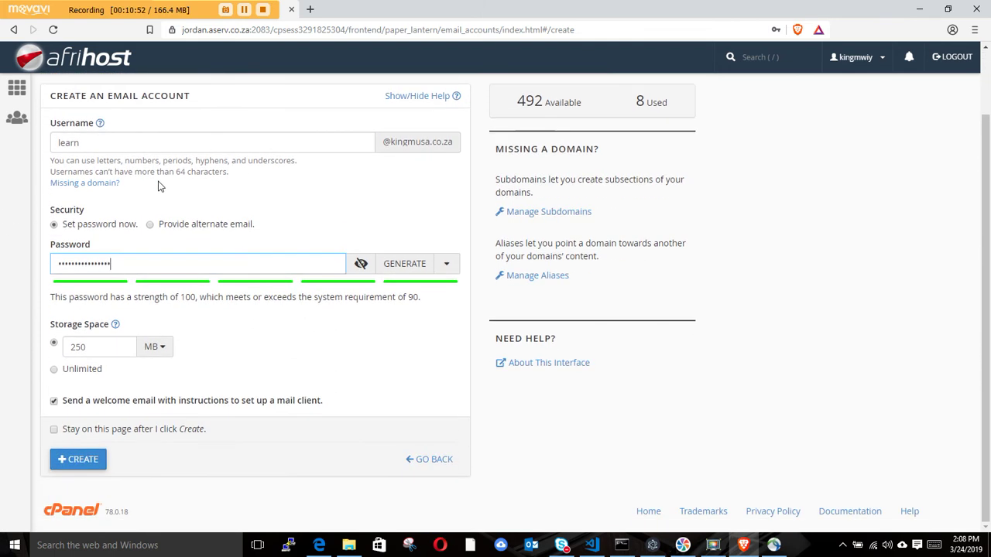
left_click(159, 350)
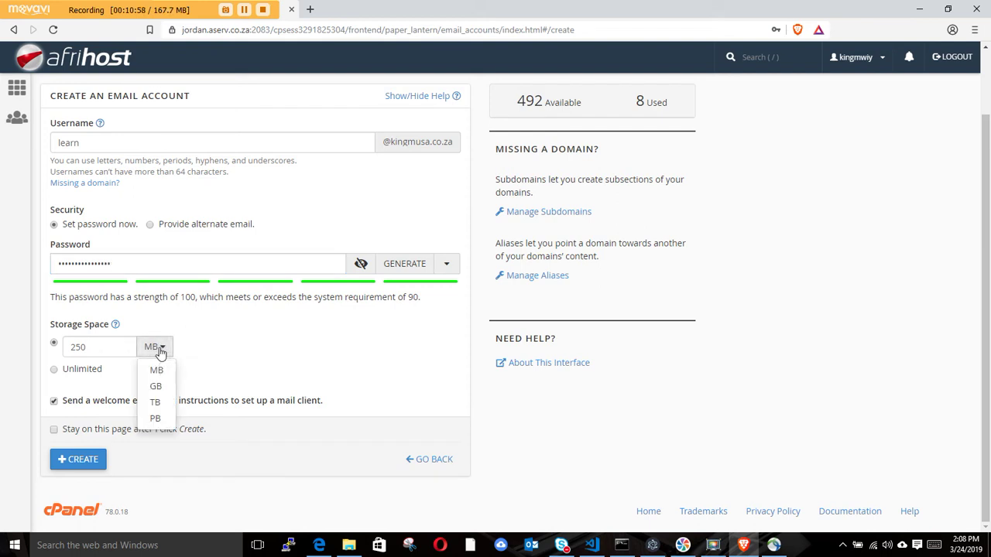
left_click(158, 350)
double_click(88, 346)
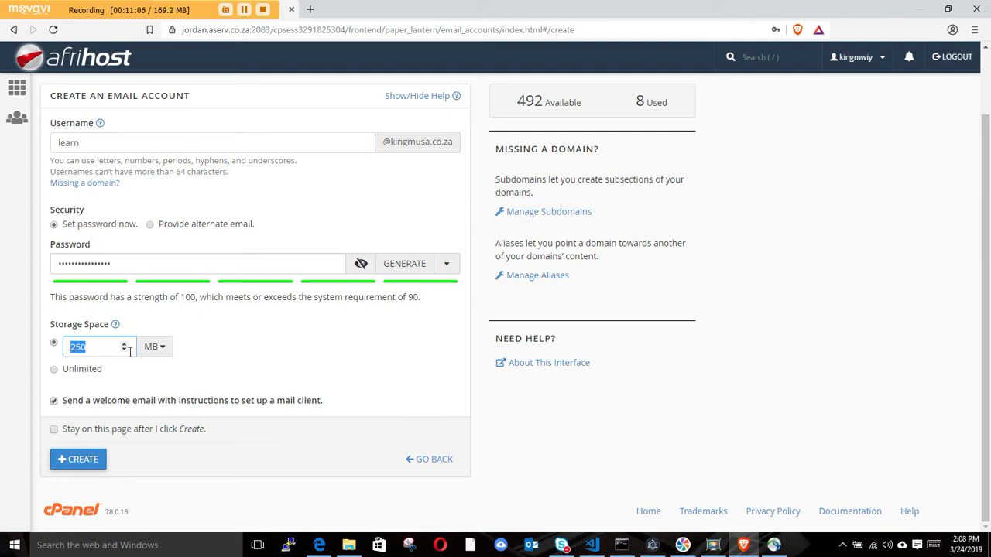
left_click(91, 346)
left_click_drag(95, 351, 63, 352)
left_click(123, 350)
left_click(124, 345)
left_click(124, 345)
left_click(124, 345)
left_click(124, 345)
Set the storage quota to 1 GB and tick 'Stay on this page after I click Create'.
left_click(158, 348)
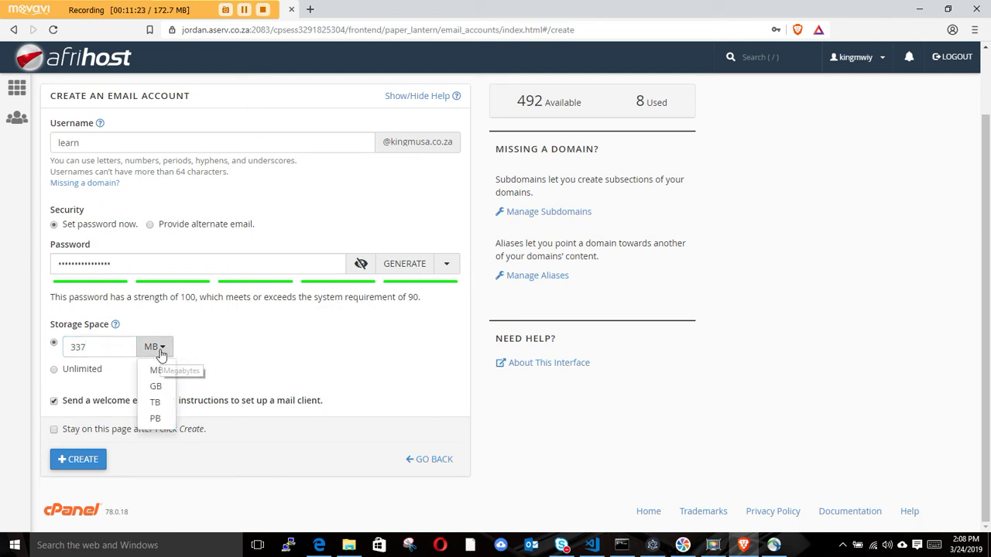
left_click(164, 387)
double_click(85, 347)
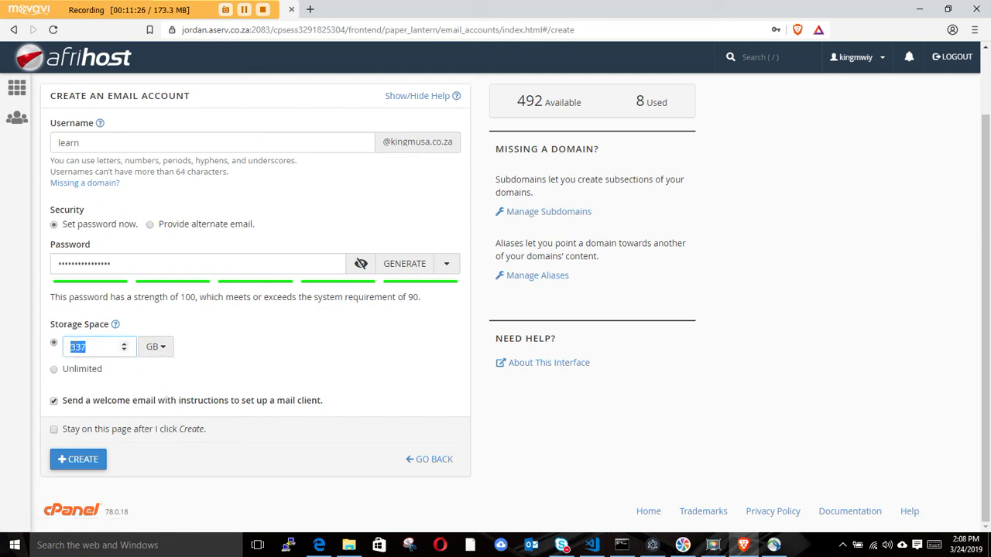
key("BackSpace")
type("1")
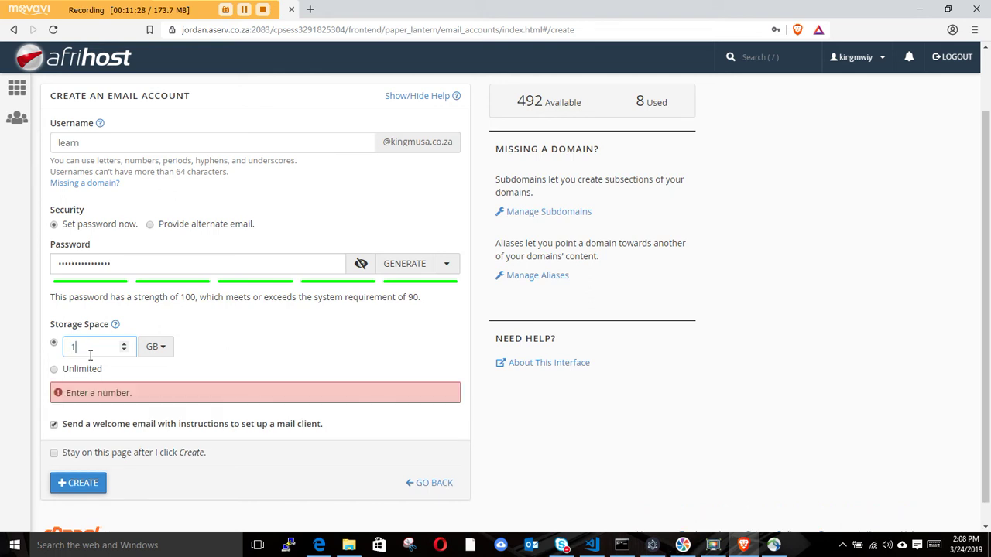
left_click(199, 333)
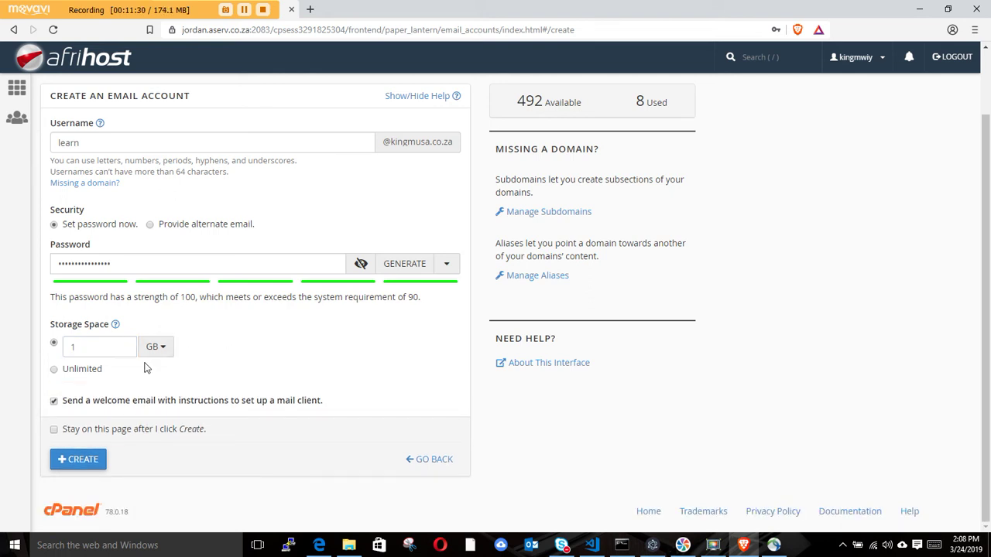
left_click(54, 430)
Create the learn account, view it in the list, and dismiss the save-password popup.
left_click(91, 461)
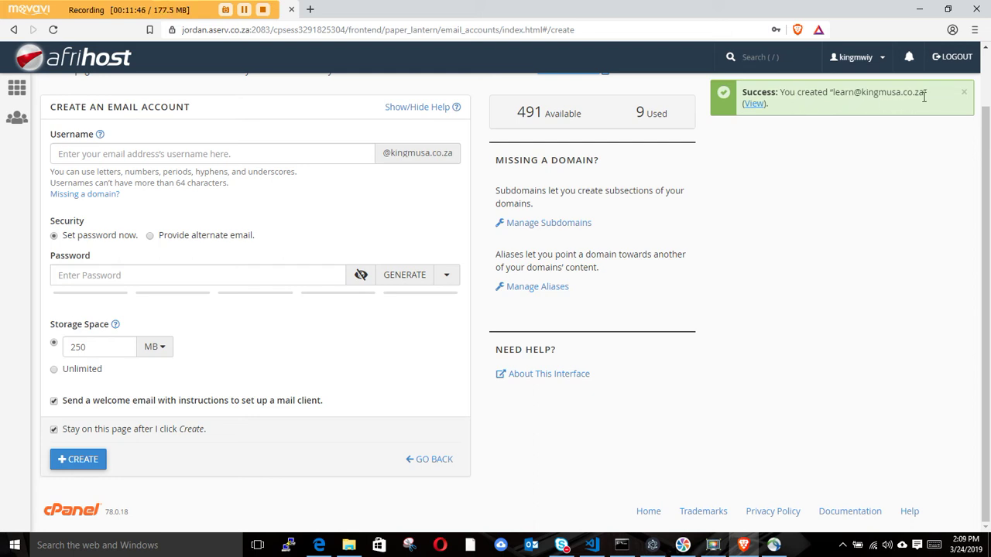
left_click(753, 104)
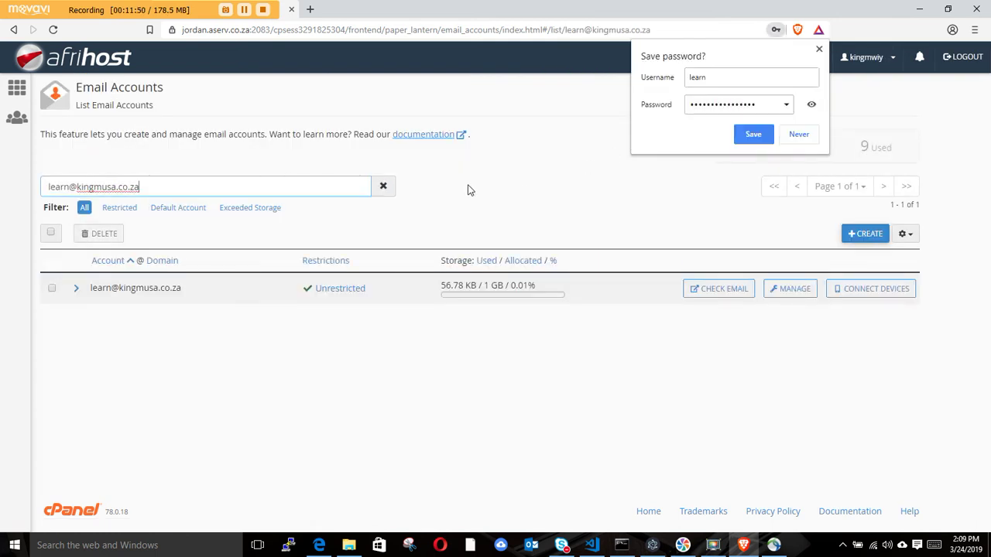
left_click(819, 49)
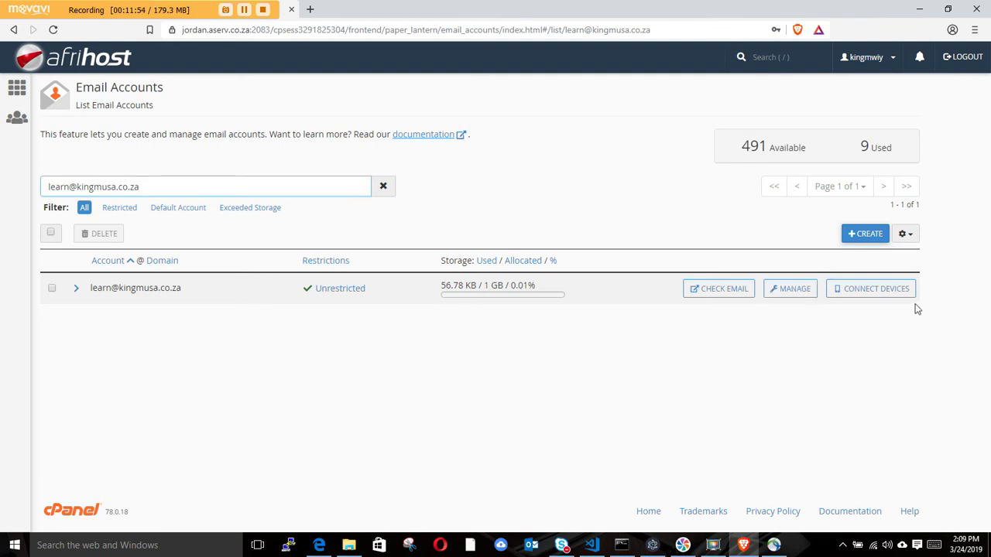
Open the learn account's Manage page and look over its settings.
left_click(793, 291)
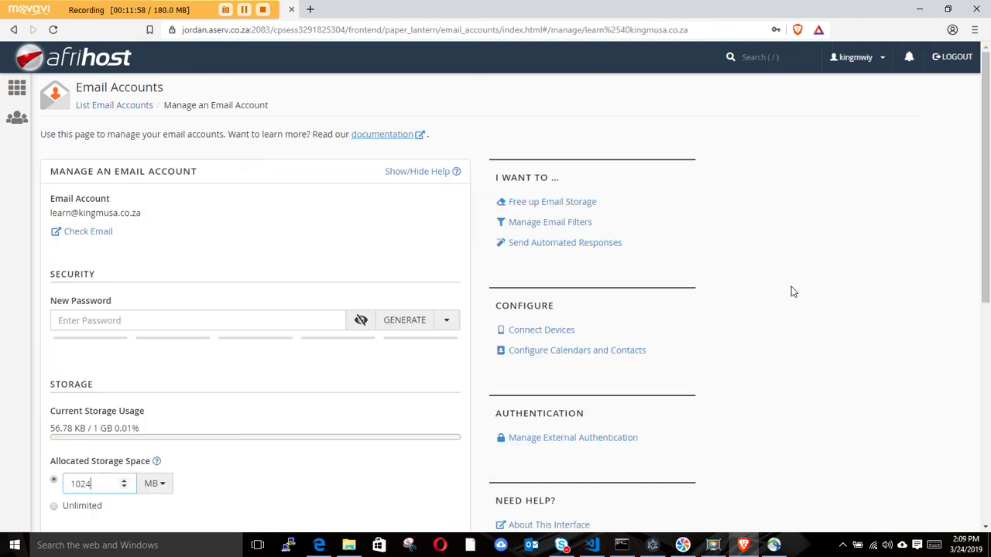
scroll(264, 253, "down", 3)
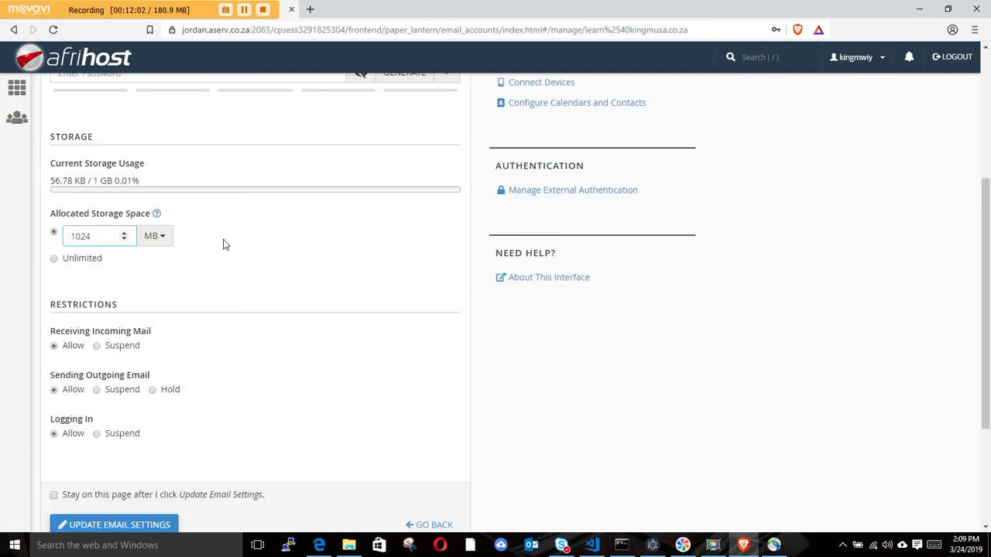
scroll(224, 245, "down", 2)
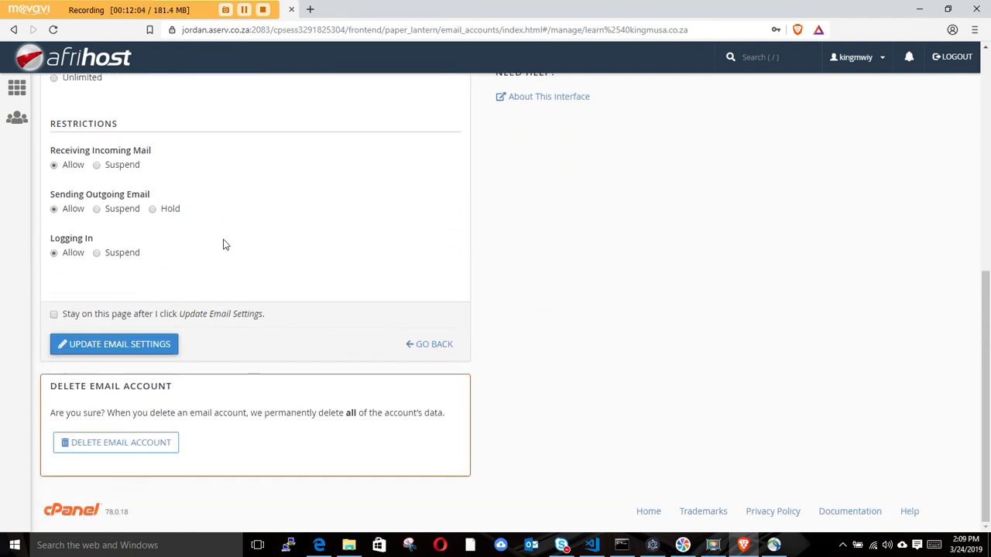
scroll(224, 244, "up", 1)
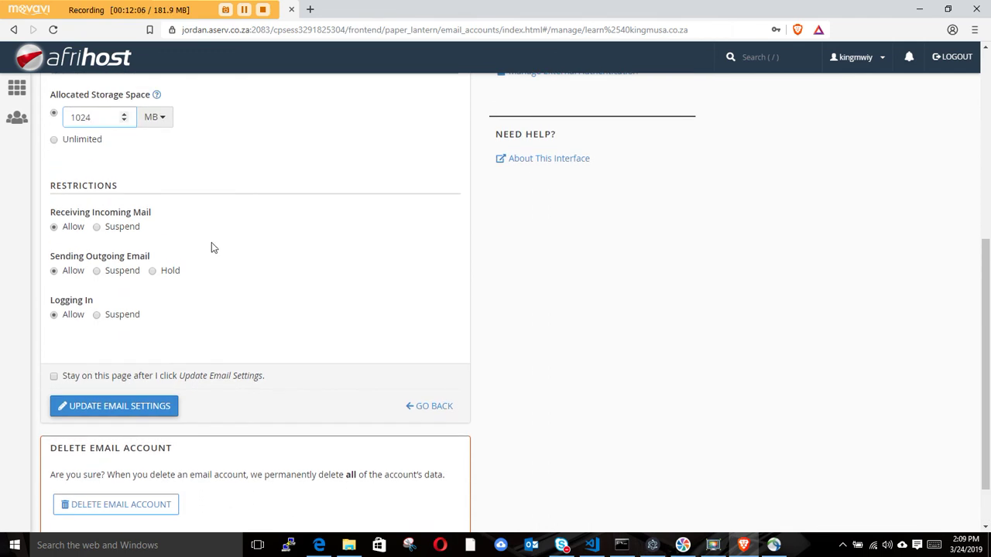
scroll(211, 248, "up", 2)
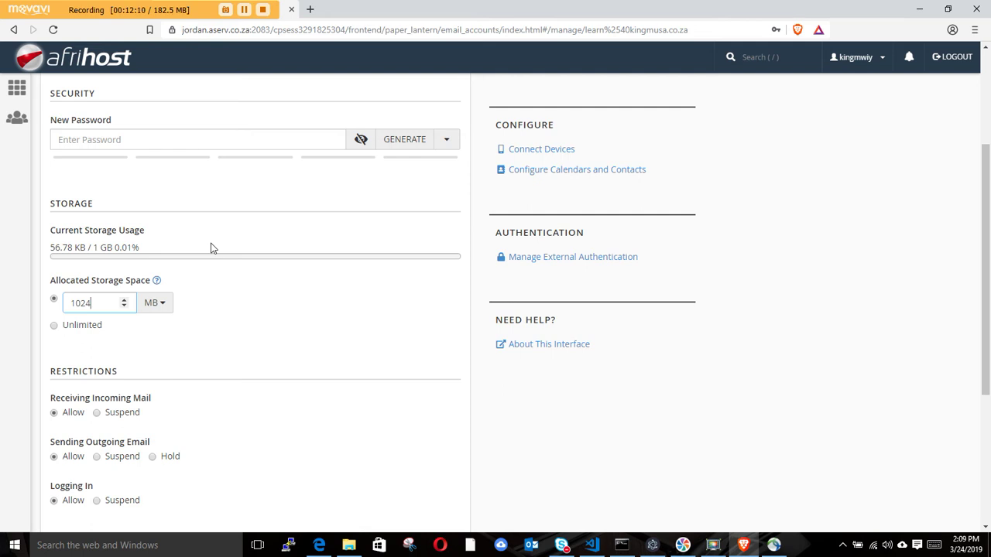
scroll(211, 248, "down", 2)
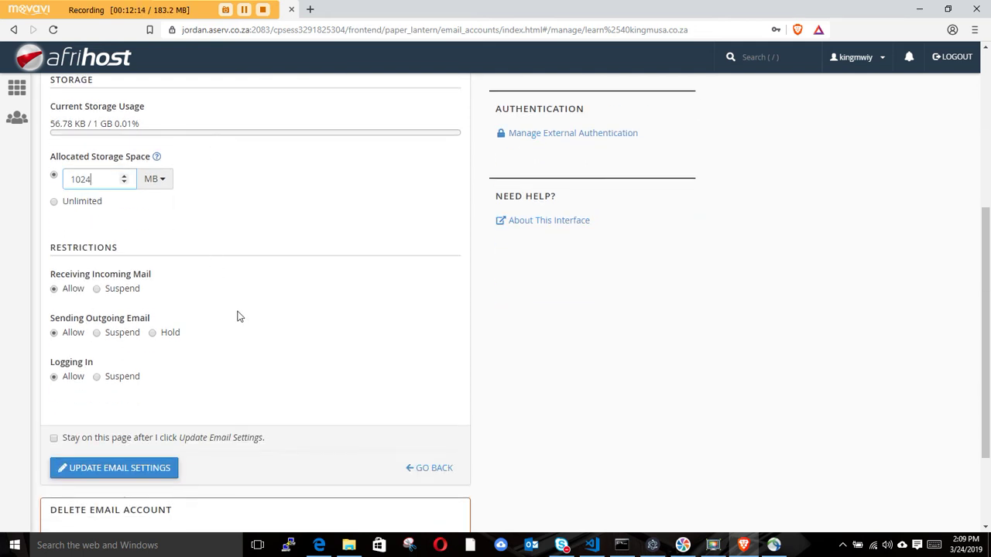
scroll(239, 316, "up", 2)
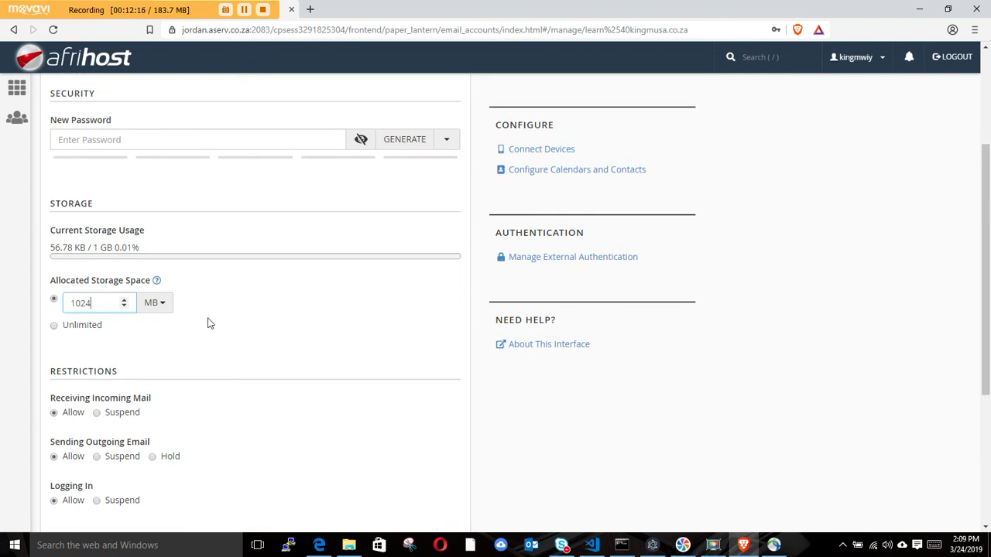
Set Receiving, Logging In and Sending to Suspend and save with Update Email Settings.
left_click(97, 413)
scroll(376, 341, "down", 1)
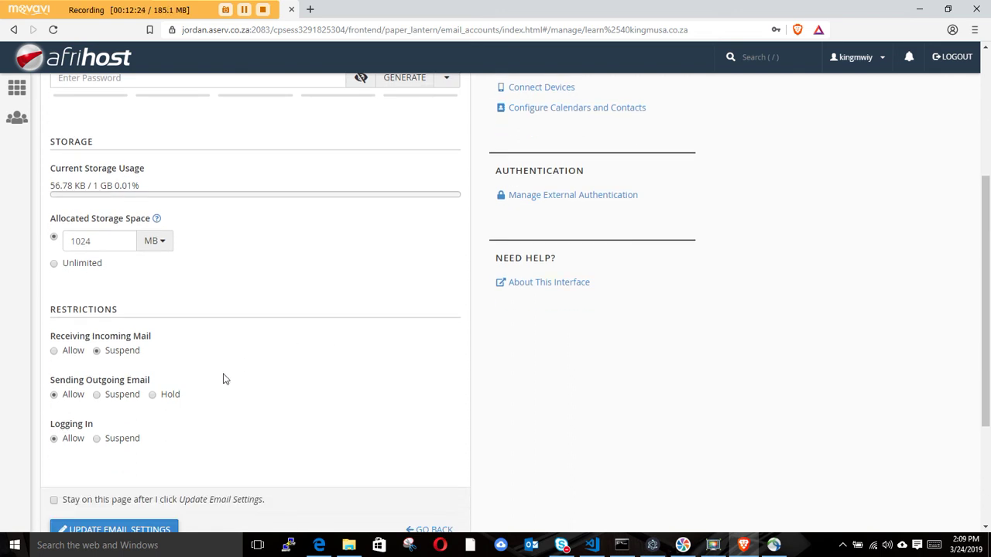
left_click(97, 440)
left_click(96, 396)
scroll(181, 374, "down", 5)
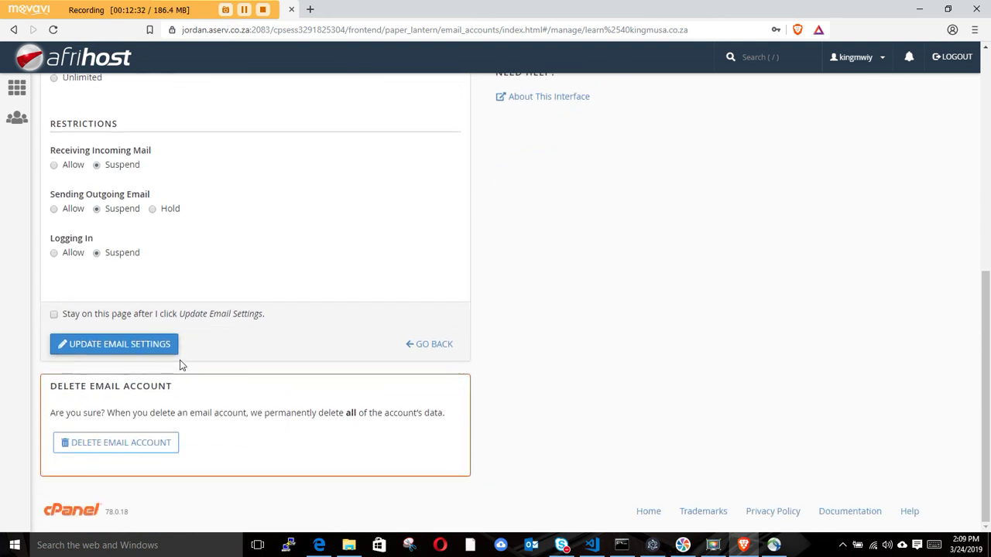
left_click(117, 345)
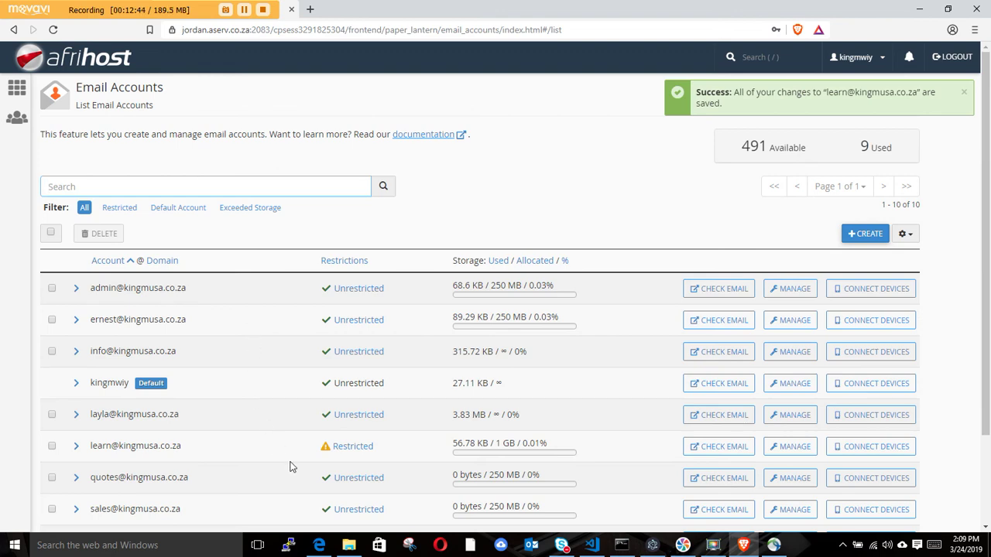
Check the learn account shows Restricted, then reopen its Manage page.
scroll(391, 453, "down", 1)
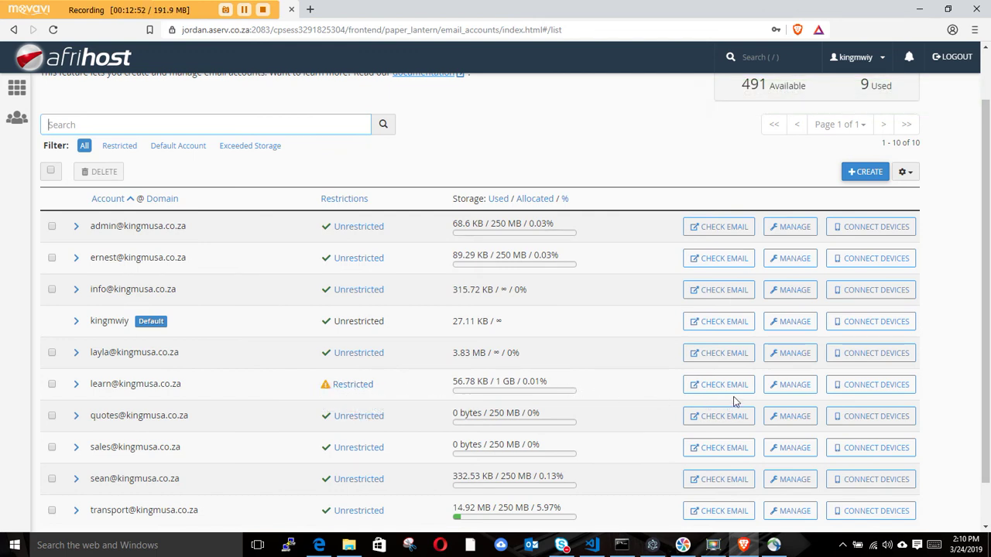
left_click(791, 385)
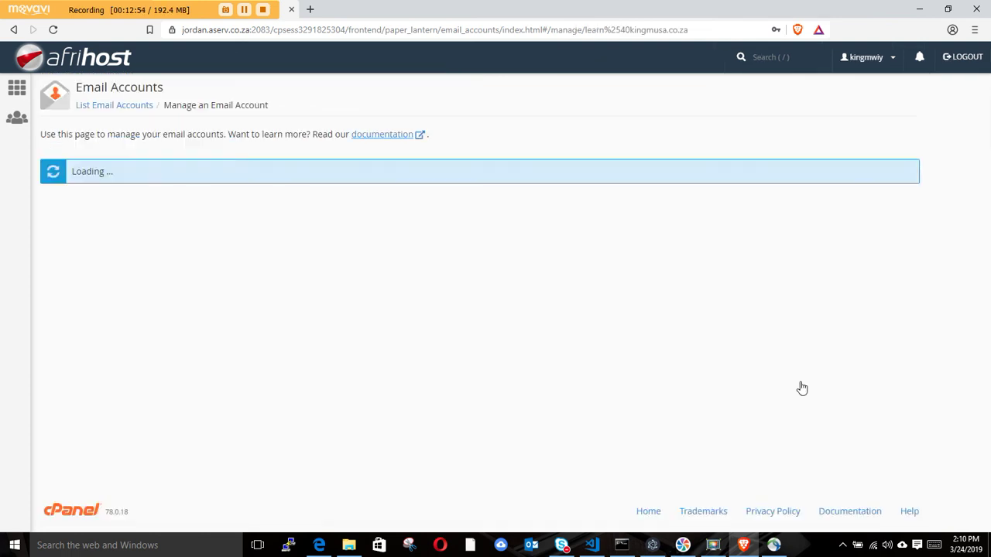
scroll(257, 338, "down", 5)
scroll(256, 334, "down", 1)
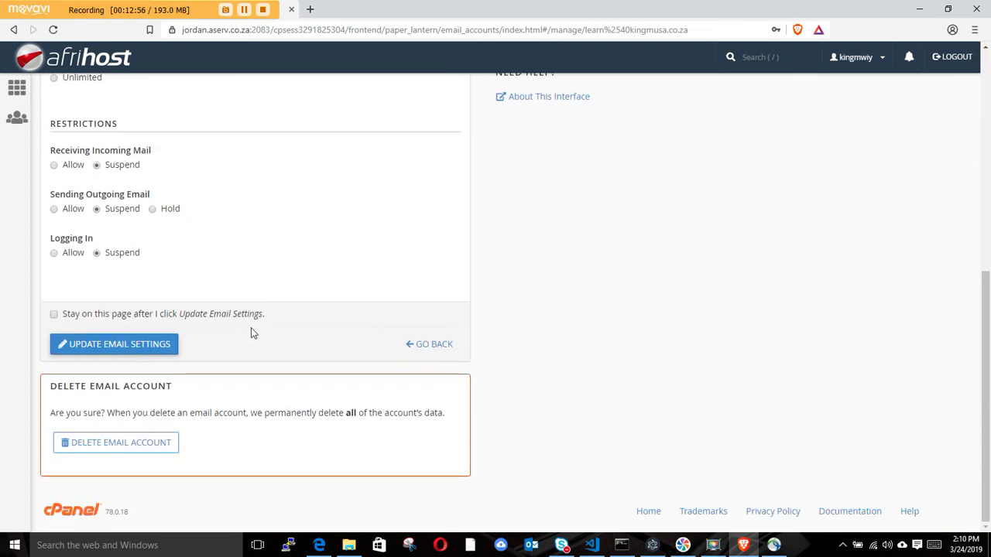
scroll(250, 333, "up", 2)
Set Receiving, Sending and Logging In back to Allow and update the settings.
left_click(53, 291)
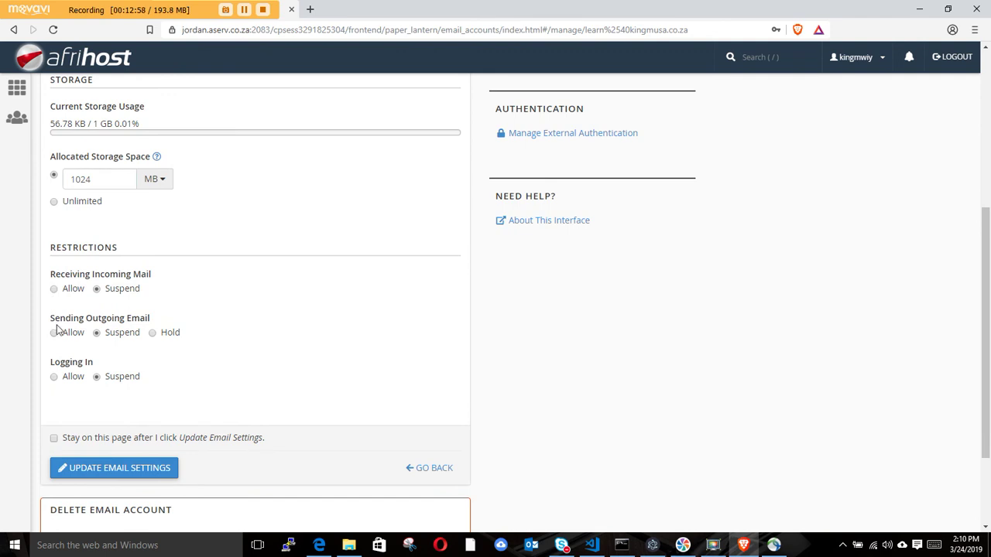
left_click(53, 290)
left_click(54, 333)
left_click(54, 378)
left_click(122, 468)
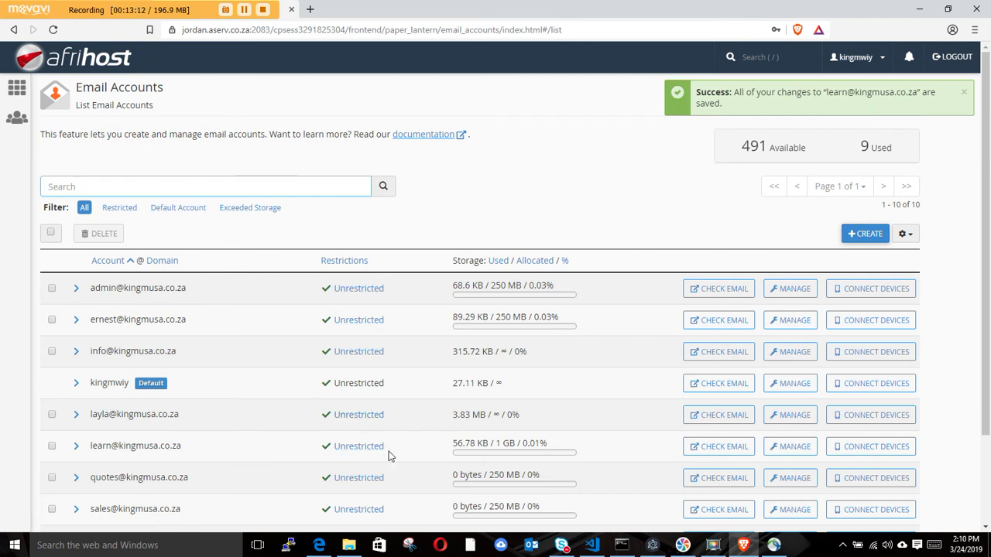
Reopen the learn account's settings, then return to the list showing it Unrestricted.
left_click(796, 447)
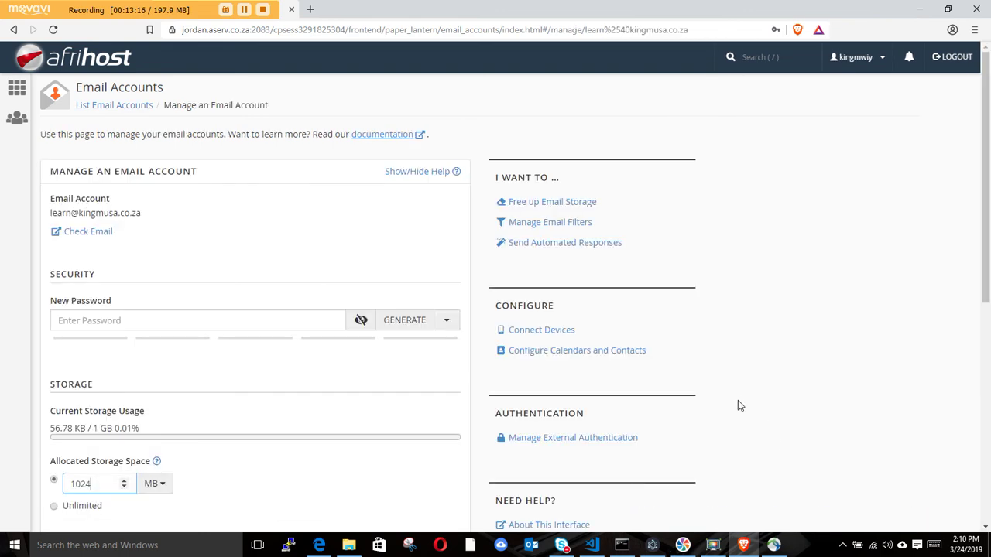
scroll(589, 267, "down", 2)
scroll(588, 271, "down", 3)
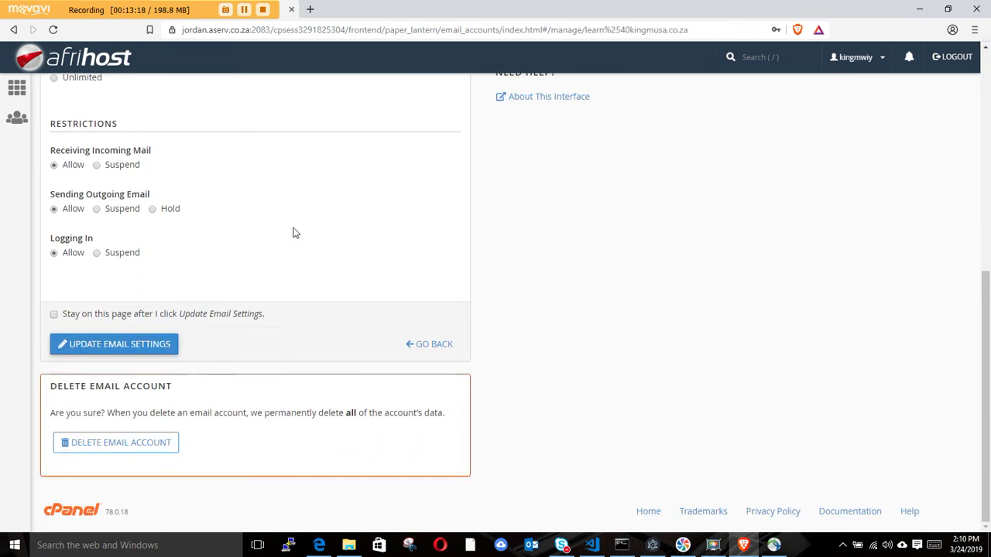
left_click(14, 30)
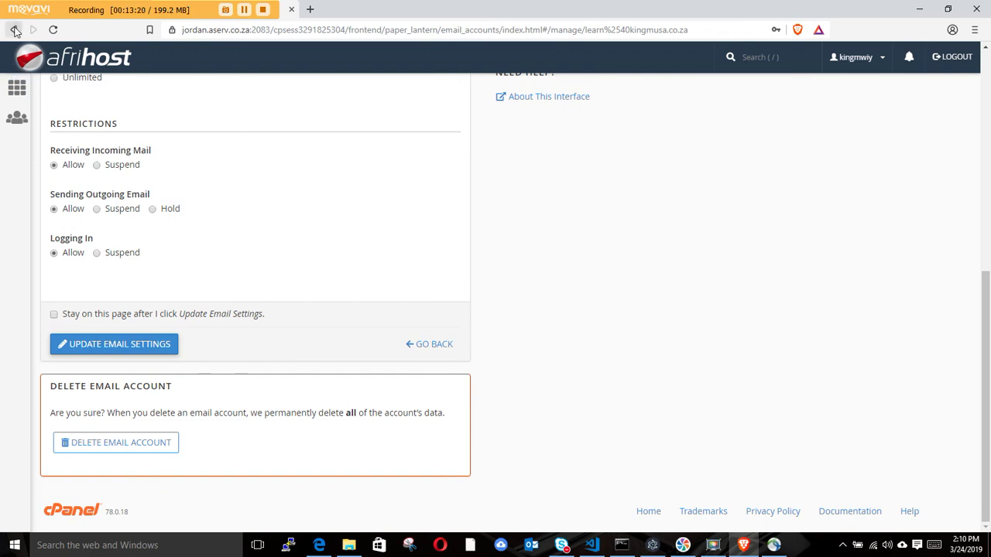
scroll(774, 336, "down", 2)
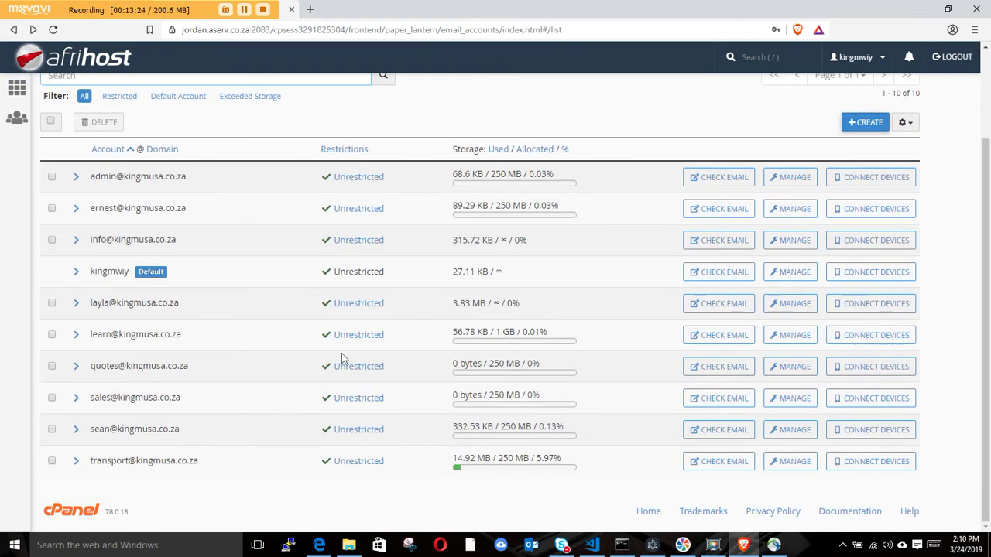
left_click(862, 346)
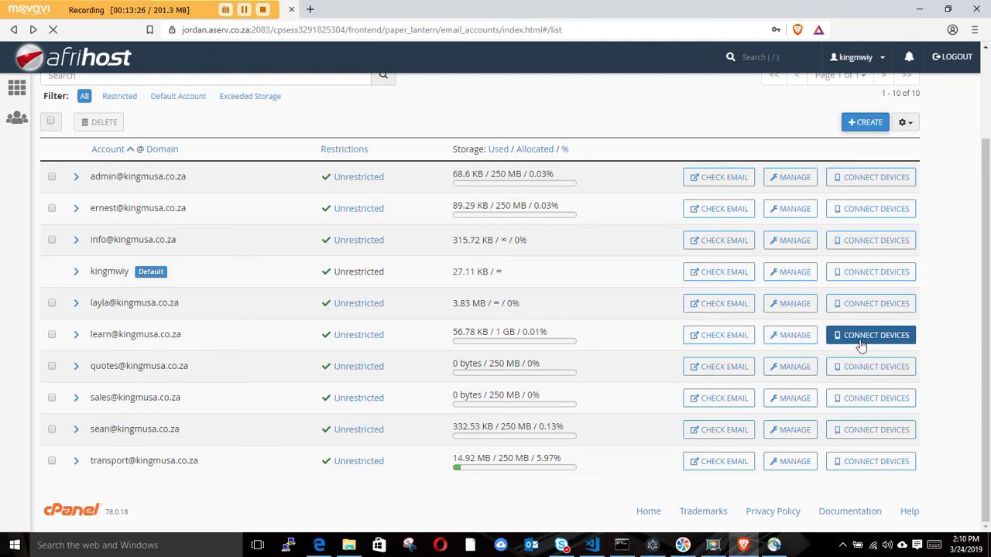
scroll(697, 347, "down", 4)
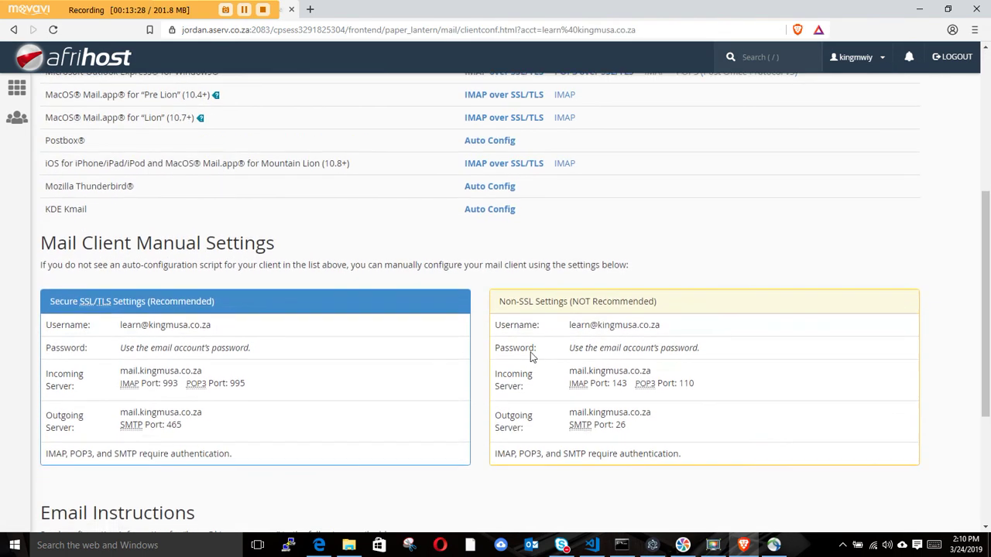
scroll(531, 356, "down", 2)
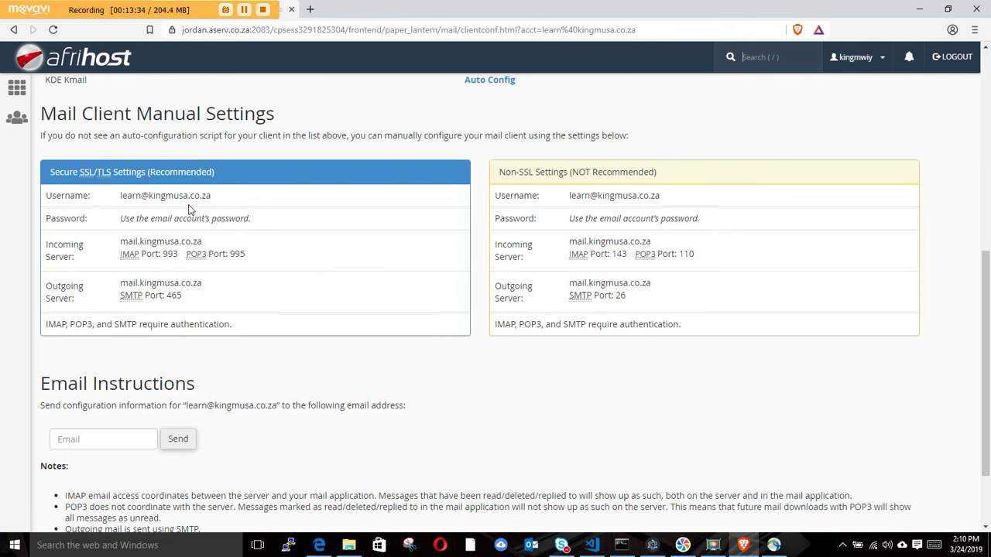
left_click_drag(237, 203, 116, 199)
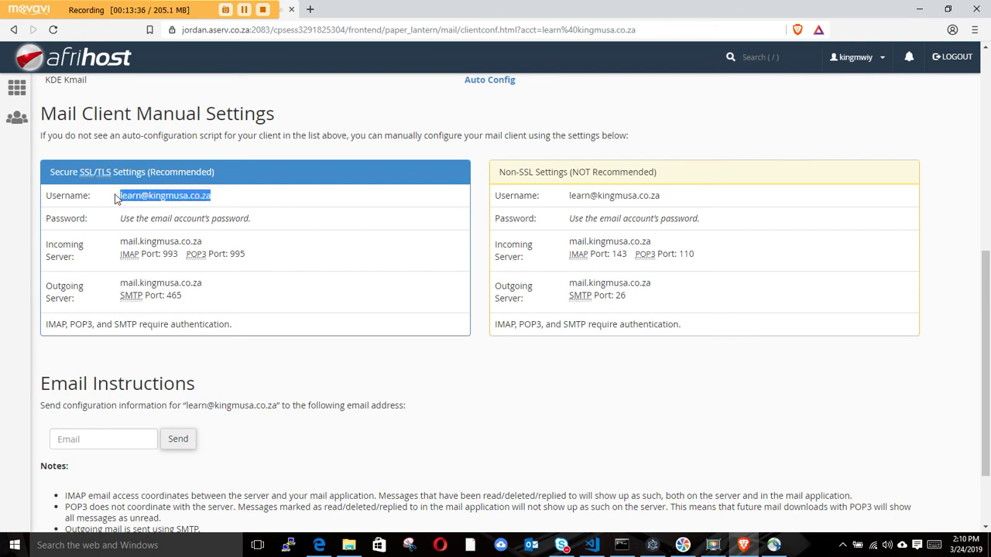
left_click(568, 197)
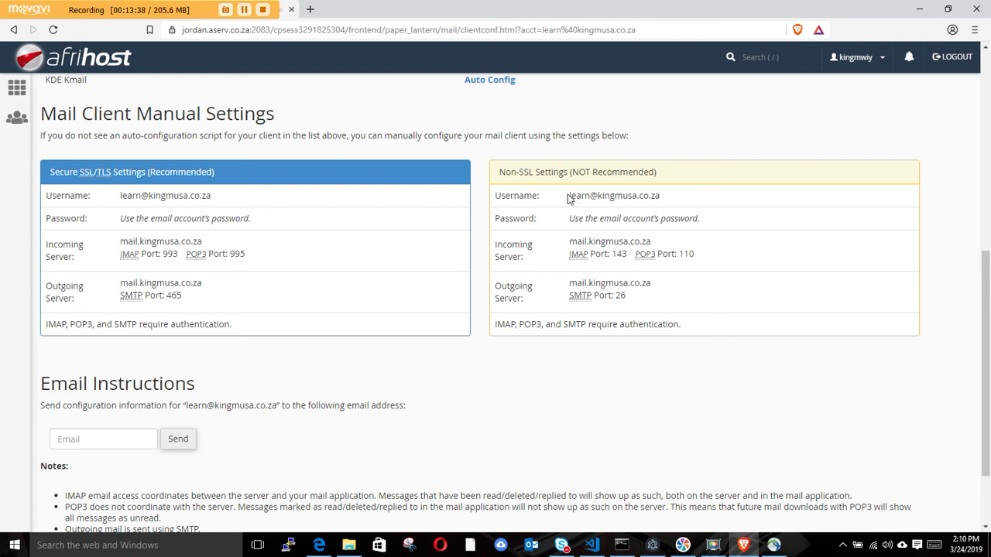
left_click_drag(568, 199, 629, 242)
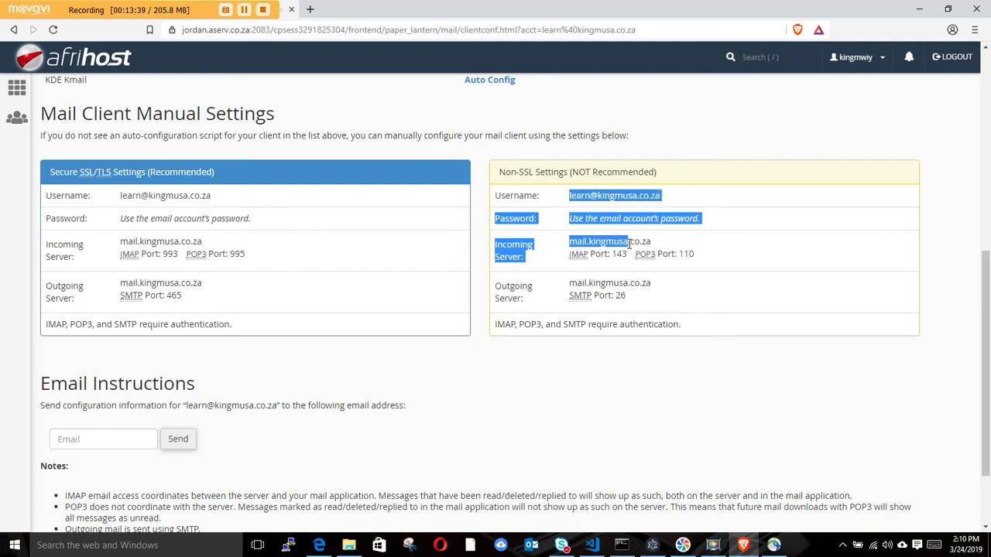
left_click(718, 228)
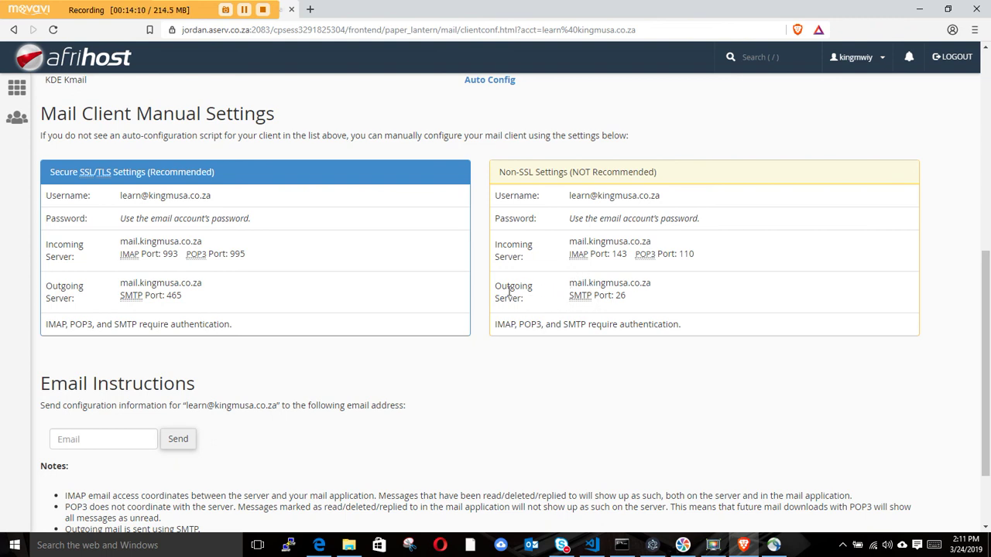
Open a new tab on google.com and search for 'afrihost smtp'.
left_click(310, 9)
type("g")
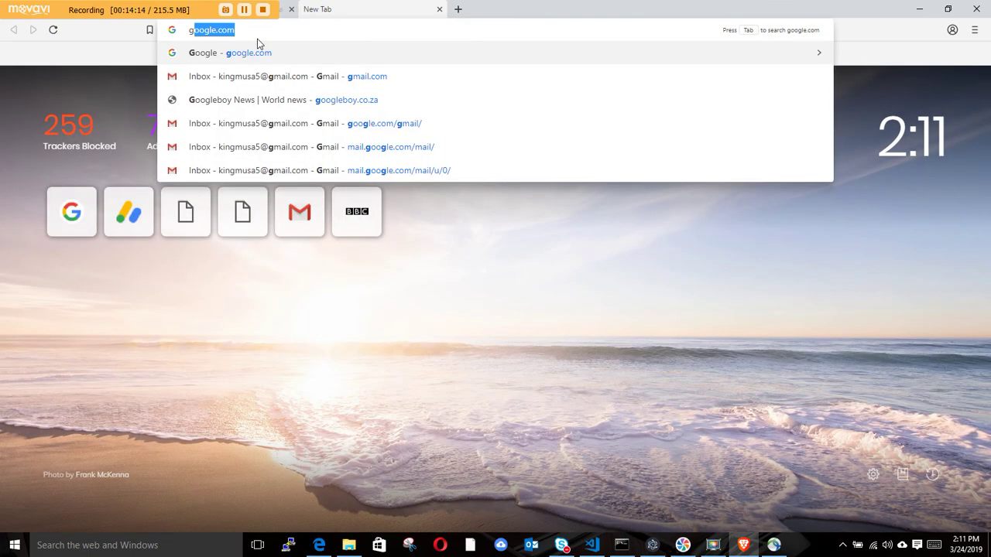
key("Return")
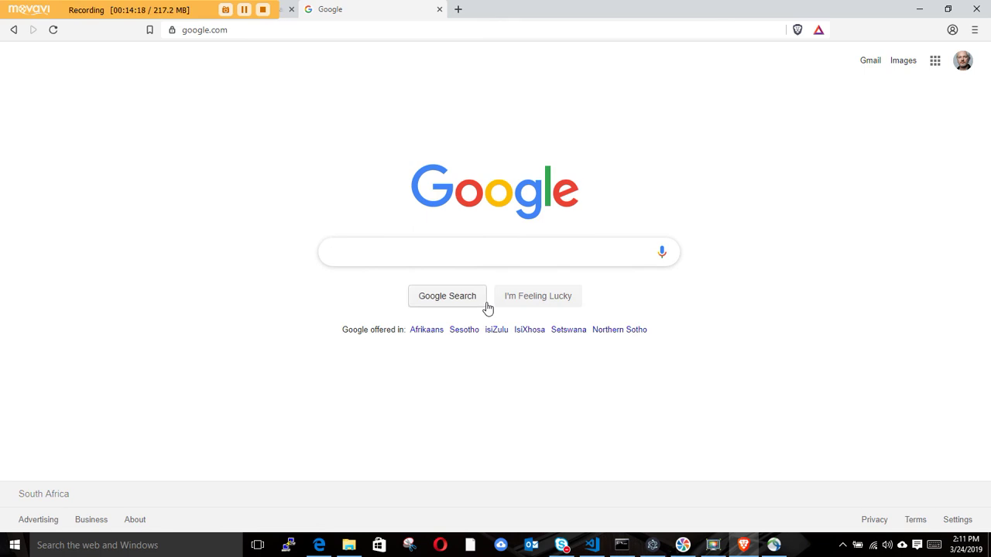
type("afrih")
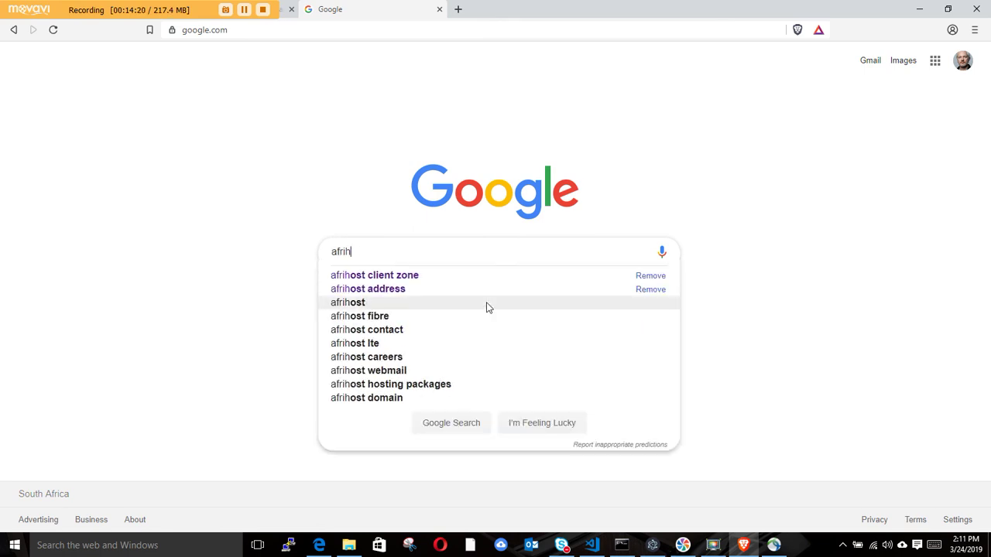
type("ost sm")
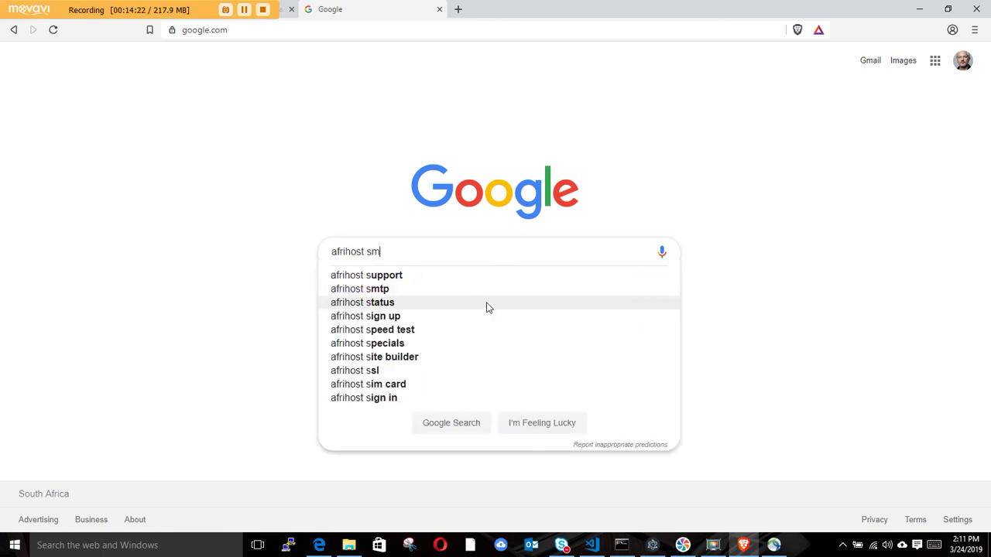
type("tp")
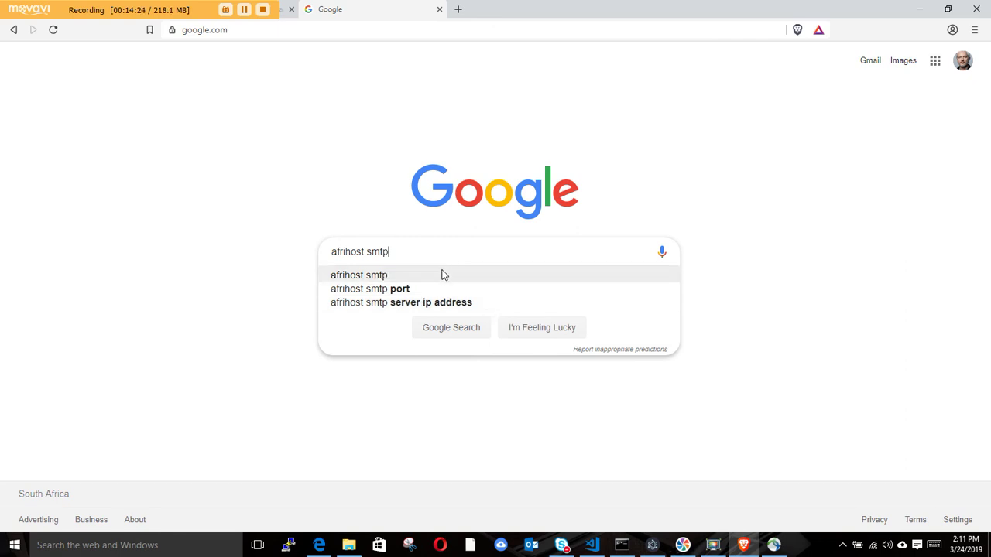
left_click(359, 281)
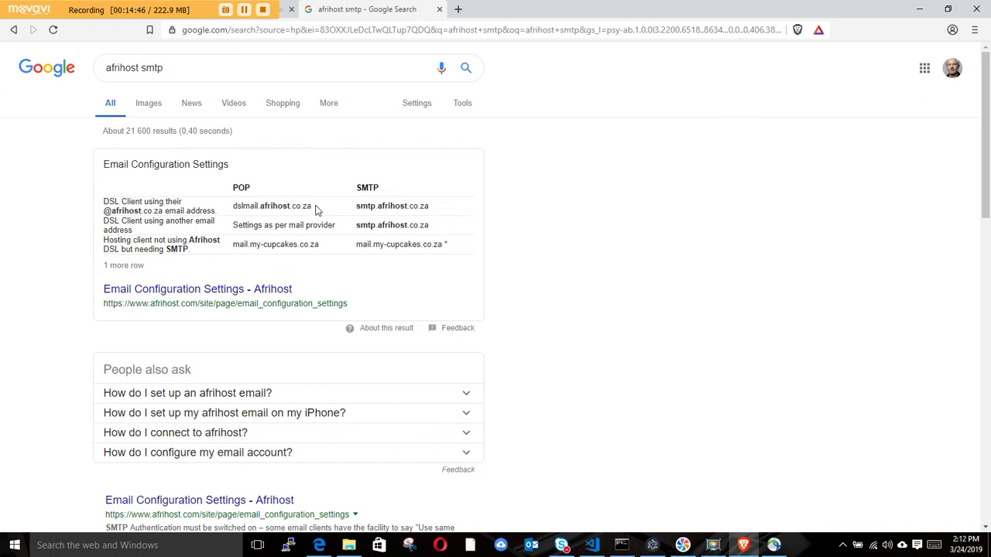
Change the search to 'telkom smtp', then switch back to the cPanel mail client tab.
left_click_drag(191, 64, 75, 58)
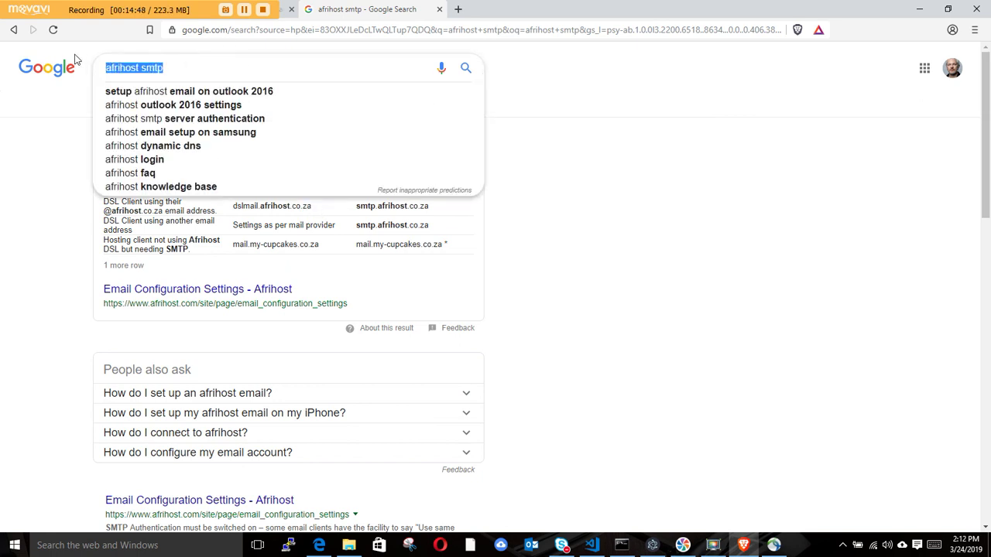
key("Escape")
type("telkom")
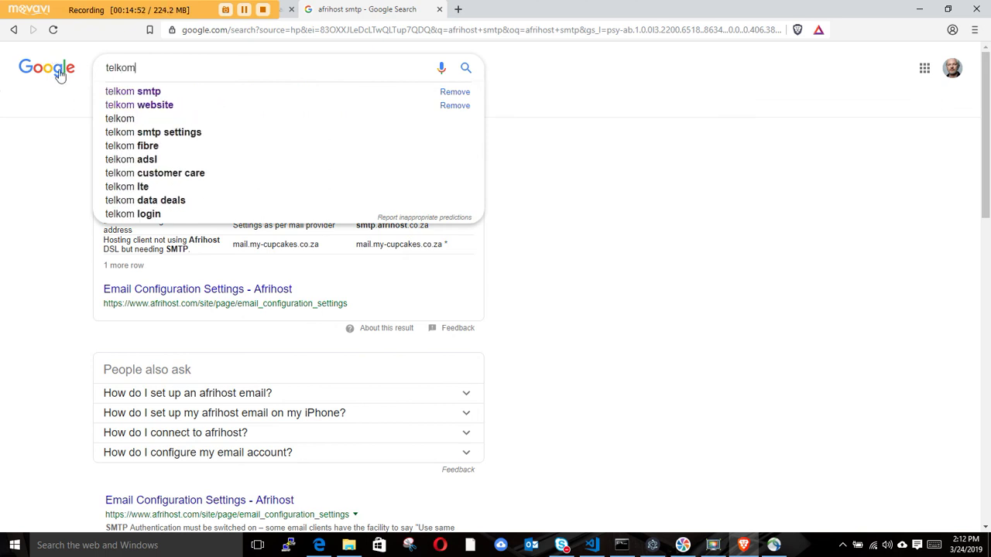
left_click(159, 93)
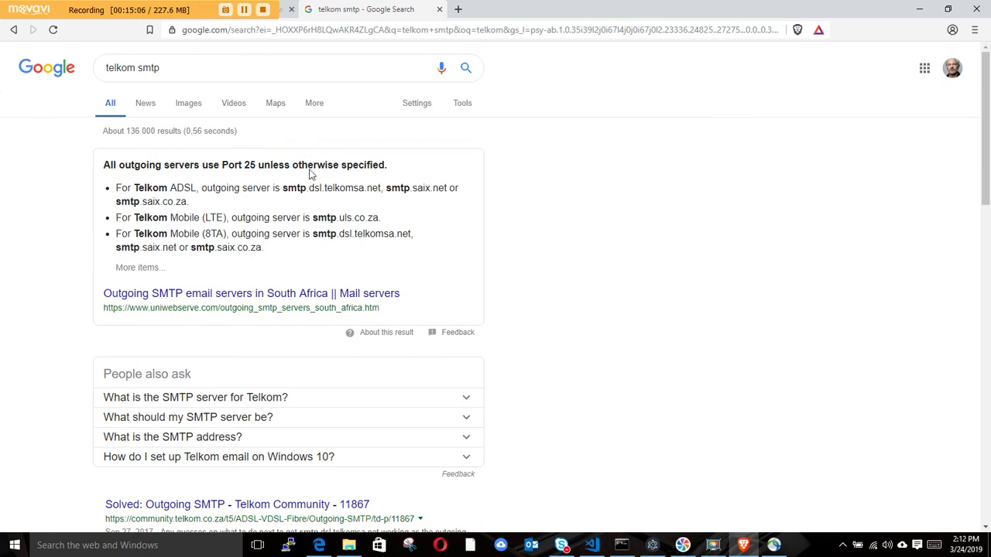
double_click(497, 8)
left_click(294, 58)
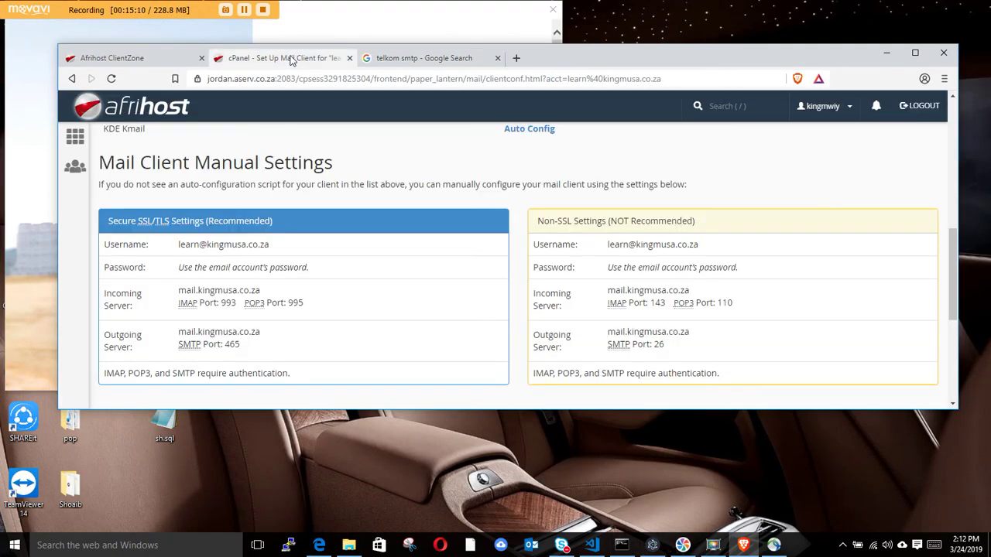
Maximize the browser and go back from Set Up Mail Client to the Email Accounts list.
left_click(915, 54)
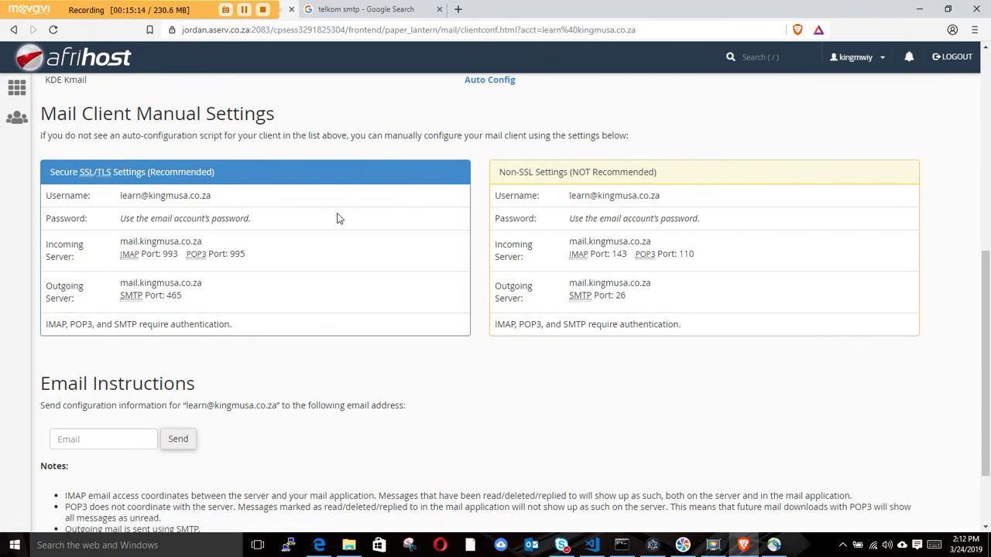
scroll(337, 218, "up", 6)
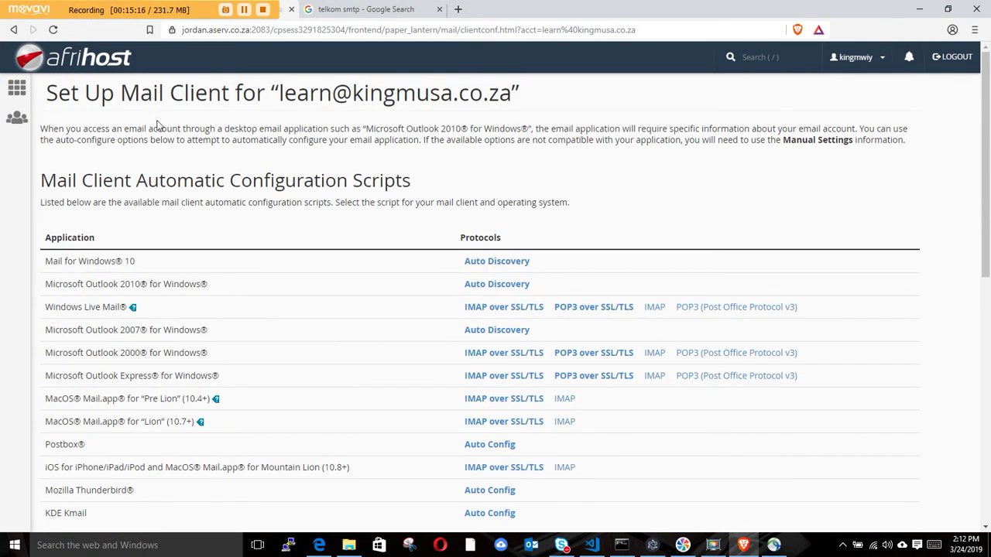
scroll(192, 266, "down", 3)
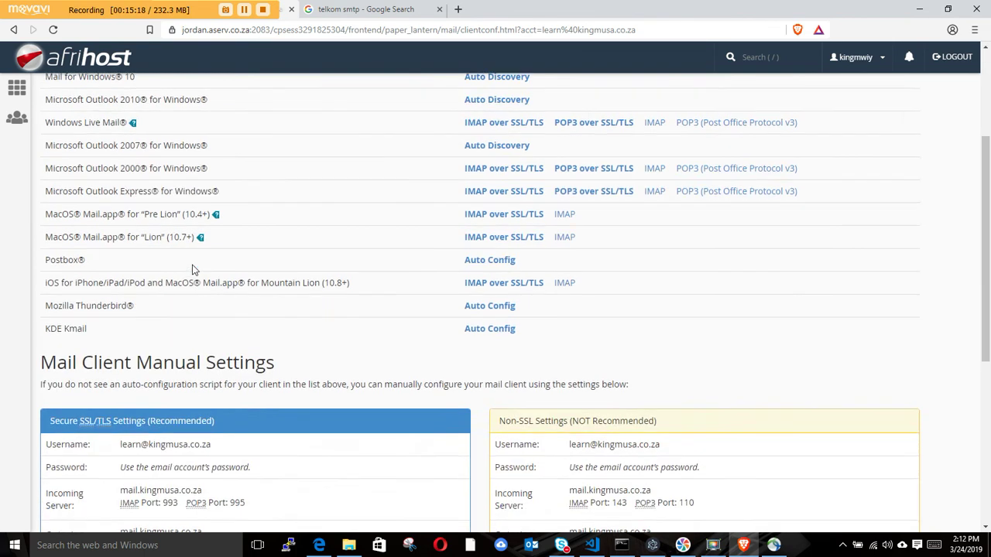
scroll(192, 265, "up", 3)
left_click(13, 31)
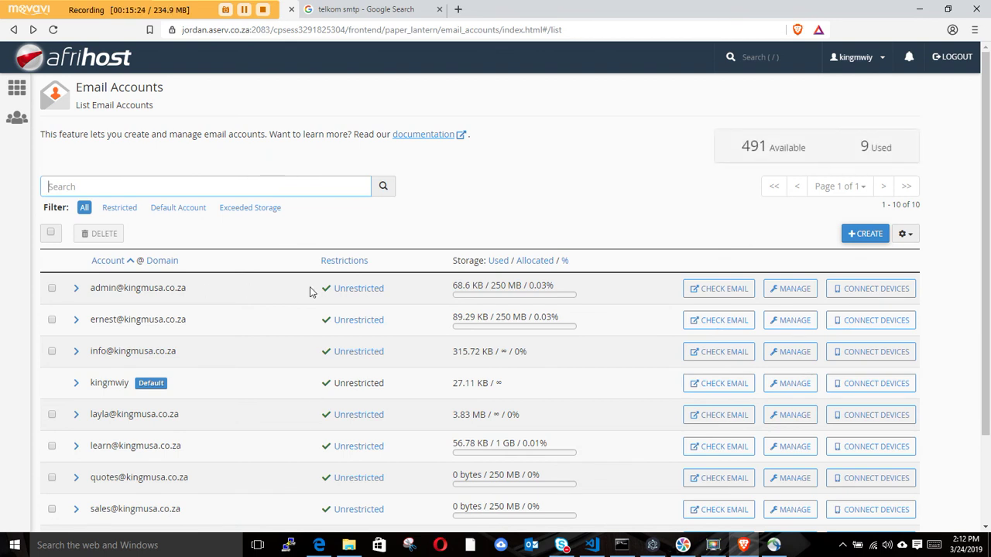
scroll(310, 291, "down", 3)
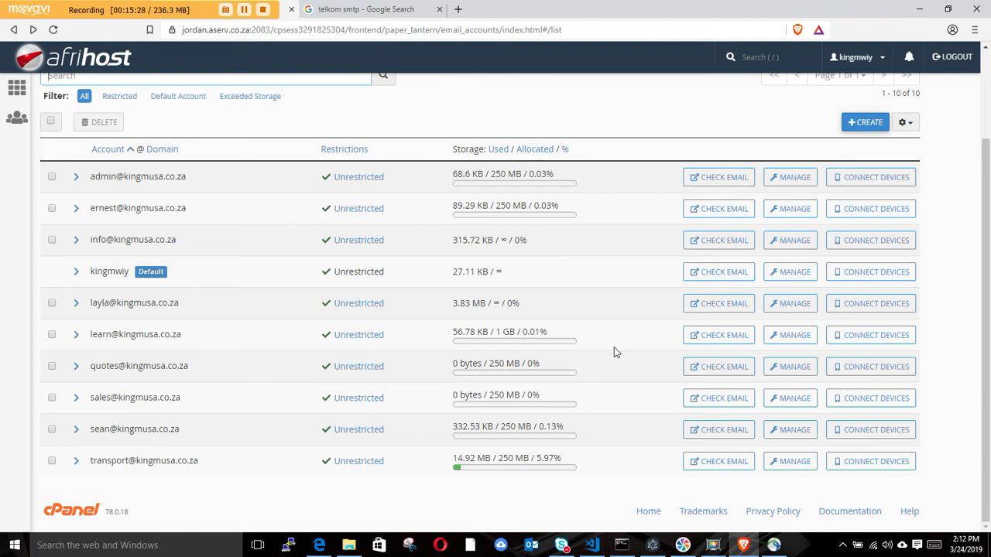
Delete the learn mailbox from its Manage page, confirm, and close the success notice.
left_click(805, 340)
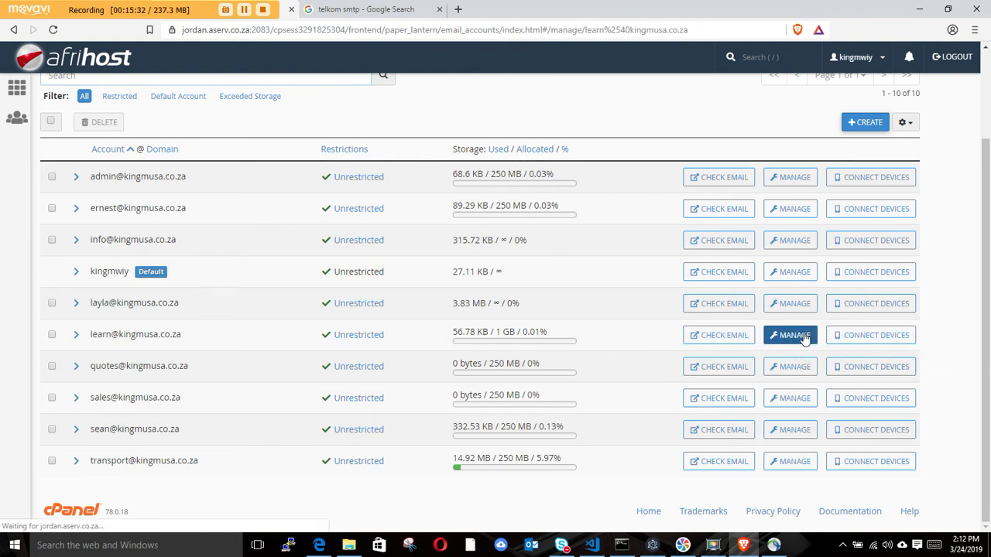
scroll(361, 255, "down", 5)
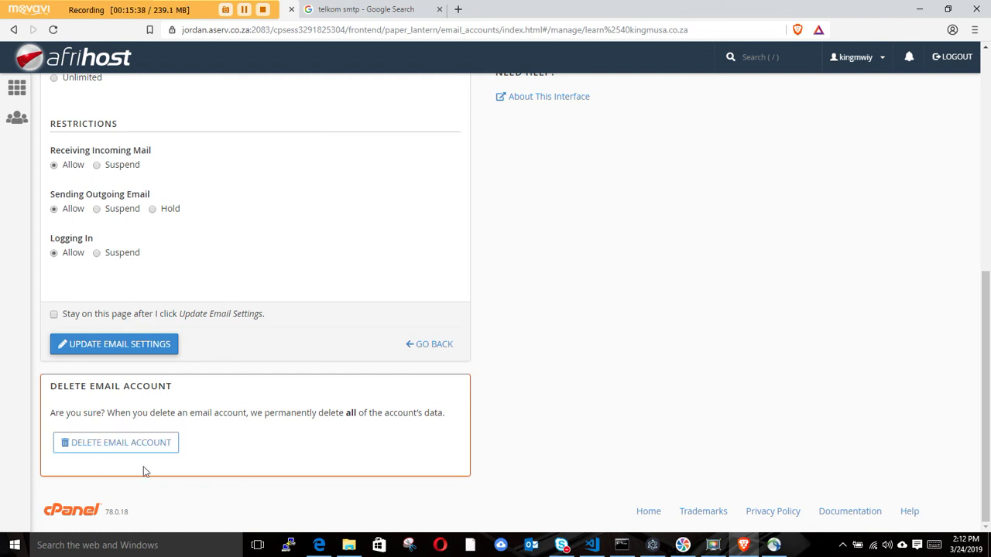
left_click(114, 442)
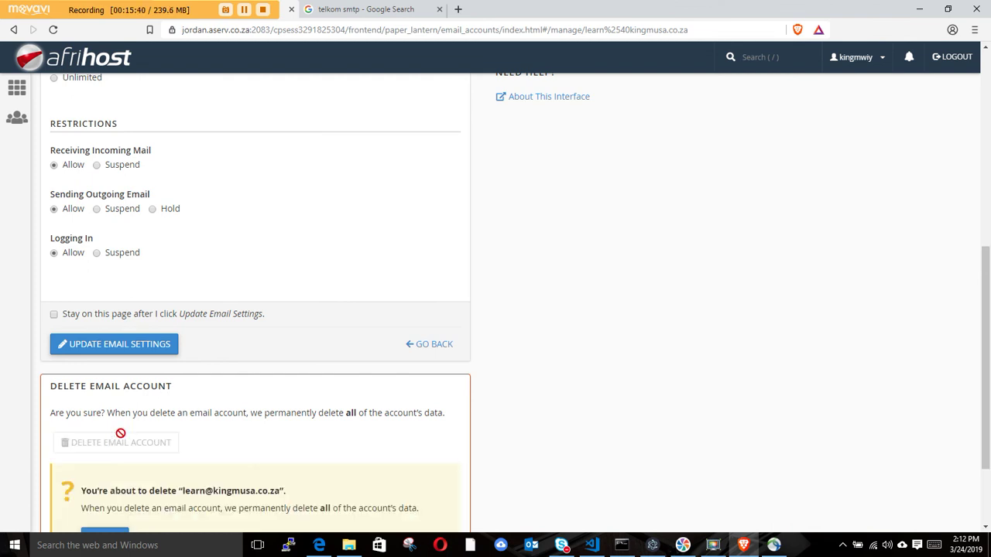
scroll(165, 400, "down", 2)
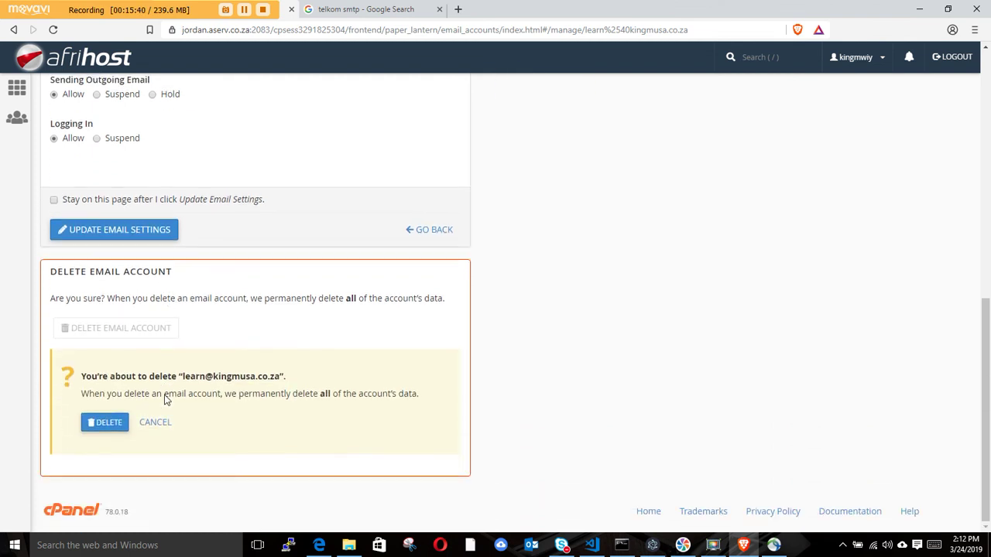
left_click(104, 422)
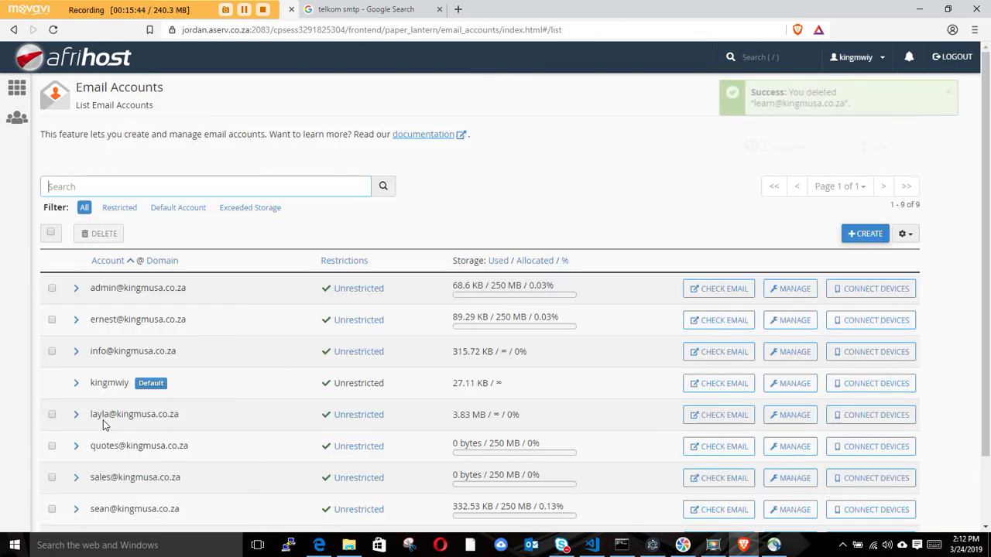
scroll(225, 351, "down", 1)
scroll(225, 351, "up", 1)
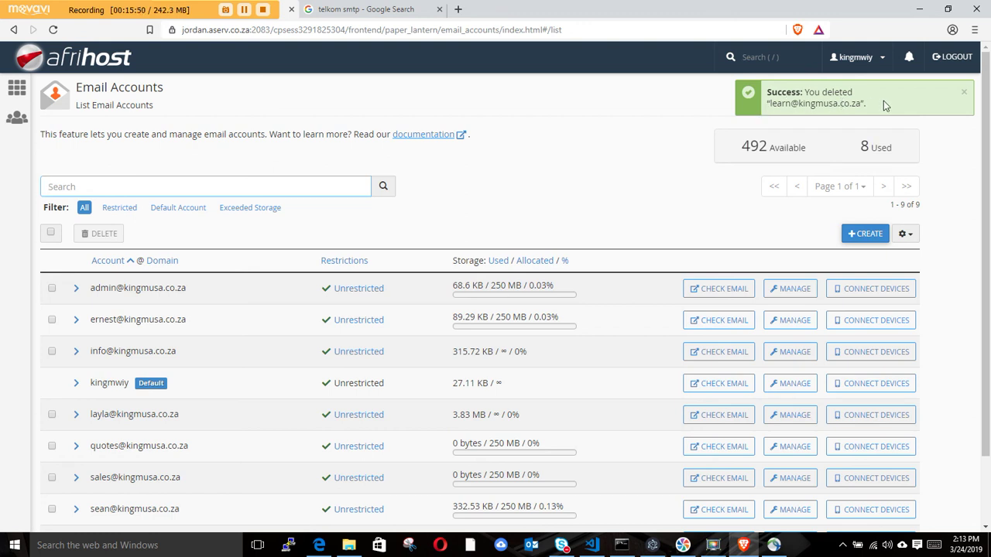
left_click(964, 93)
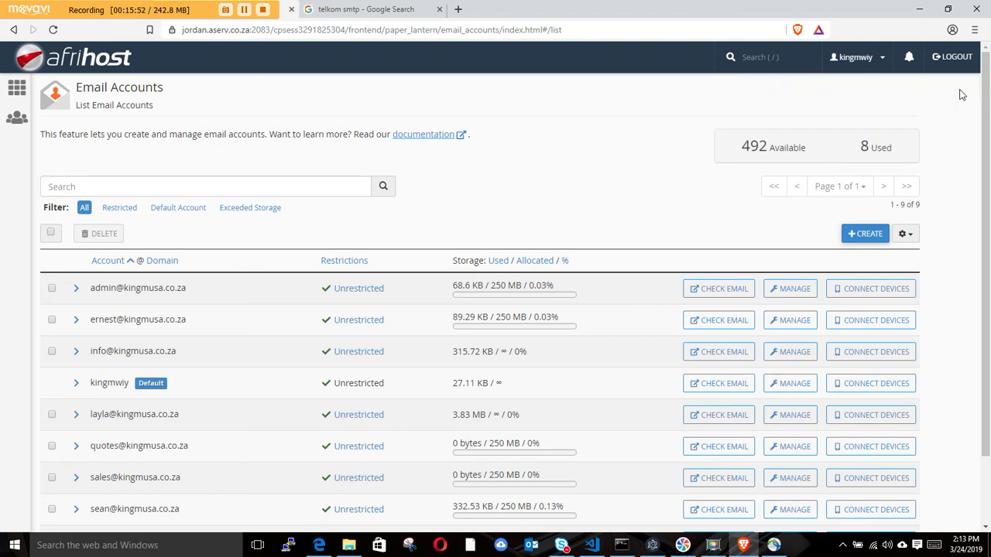